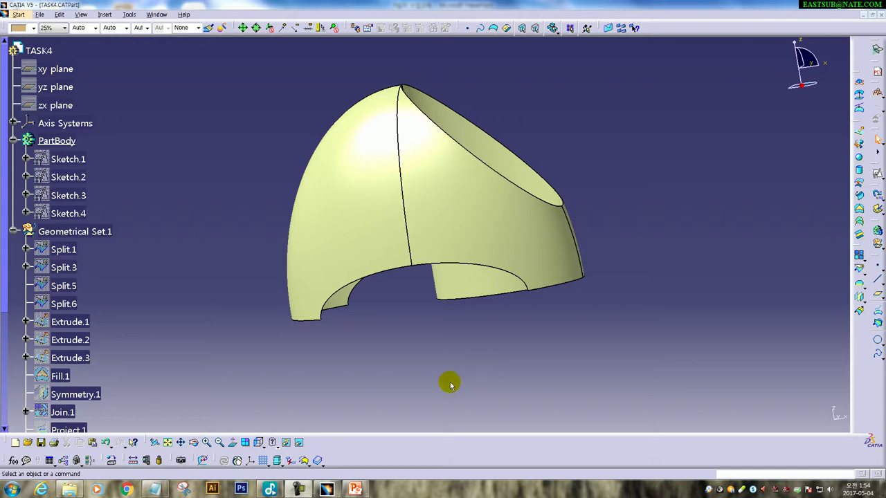
Clear the old notes and type the Korean introduction to TASK-4 surface thickening
{"action": "left_click", "coordinate": [157, 490]}
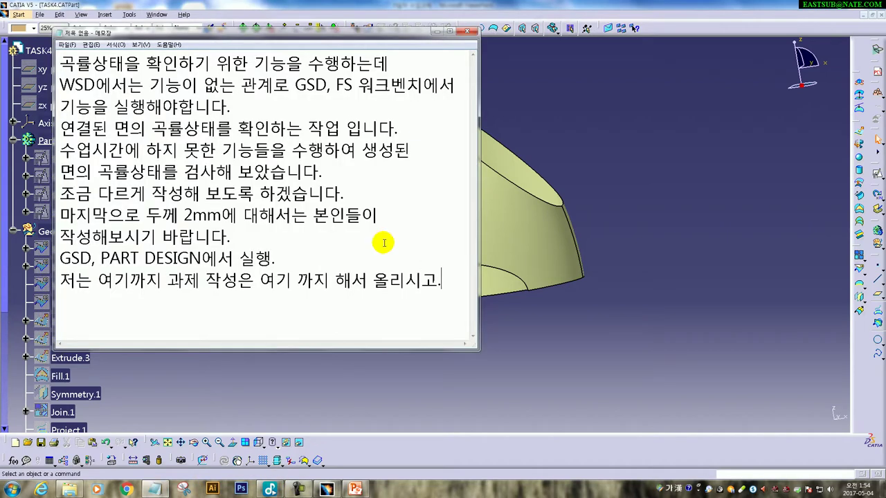
{"action": "key", "text": "ctrl+a"}
{"action": "key", "text": "Delete"}
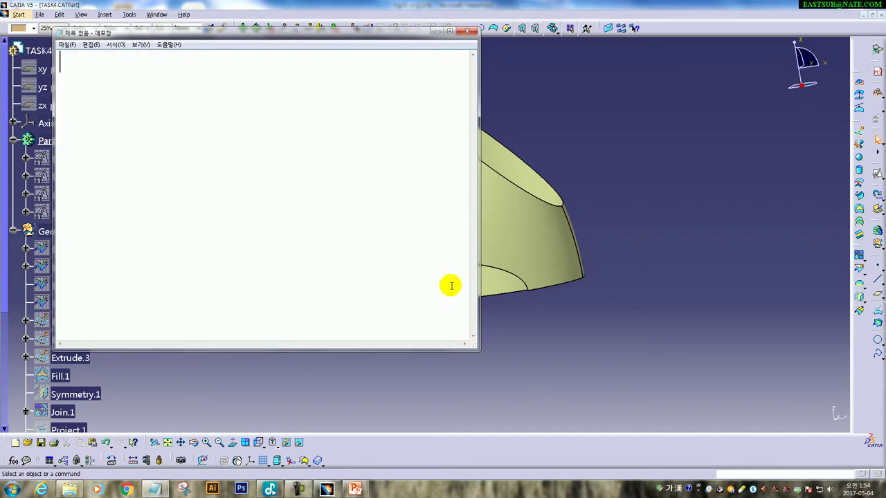
{"action": "type", "text": "TASK"}
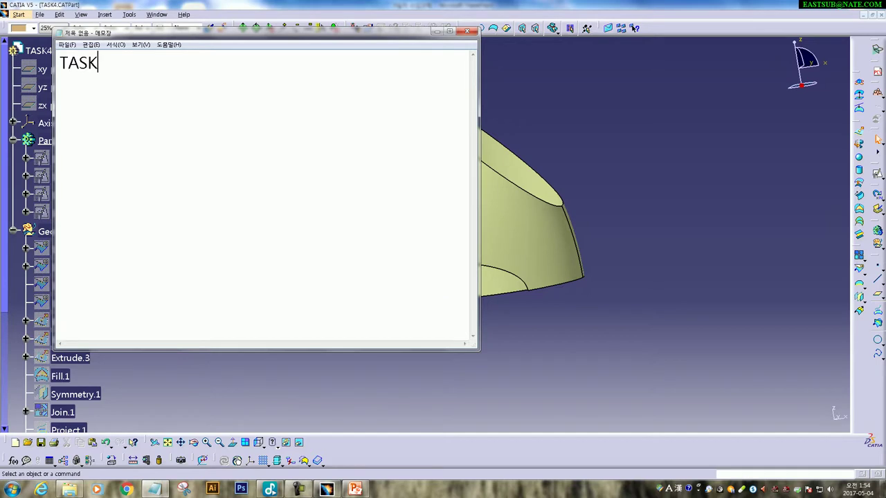
{"action": "type", "text": " -4의 "}
{"action": "type", "text": "서피스 모"}
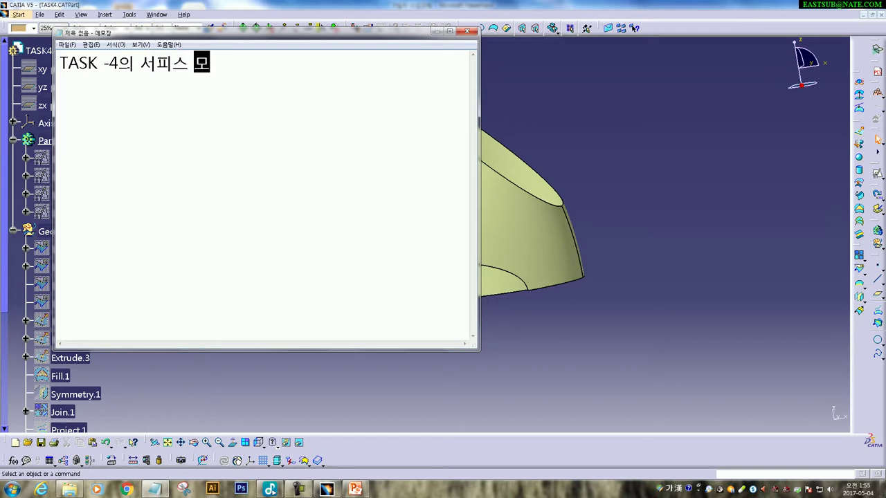
{"action": "type", "text": "델ㅇ"}
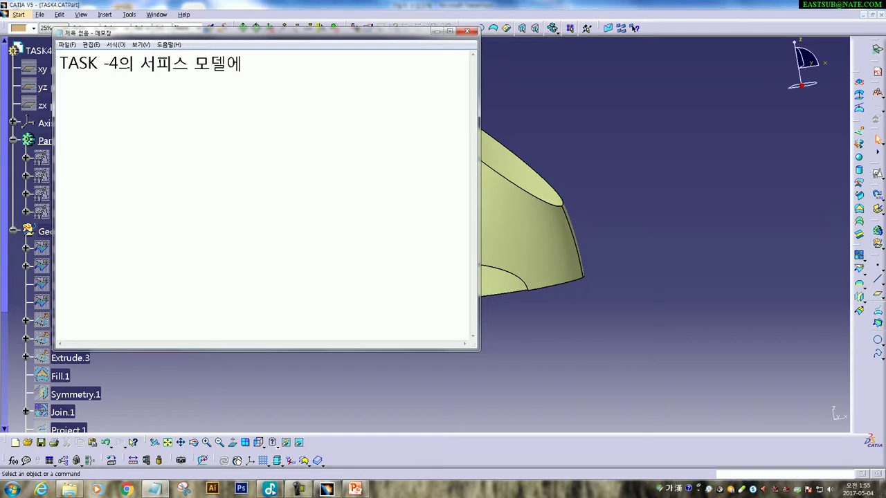
{"action": "type", "text": "께를 주는 기능에 대해 알아보도록"}
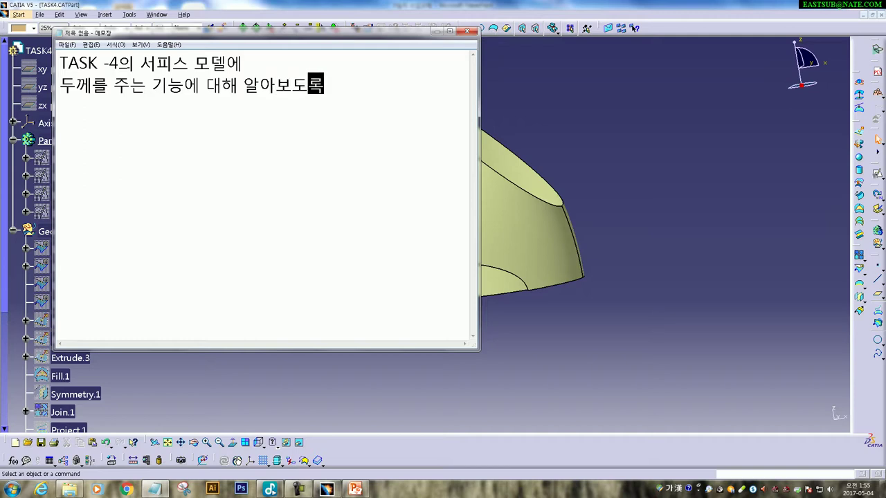
{"action": "type", "text": "겠습니다."}
{"action": "type", "text": "저 두"}
{"action": "type", "text": "께 처리는 W"}
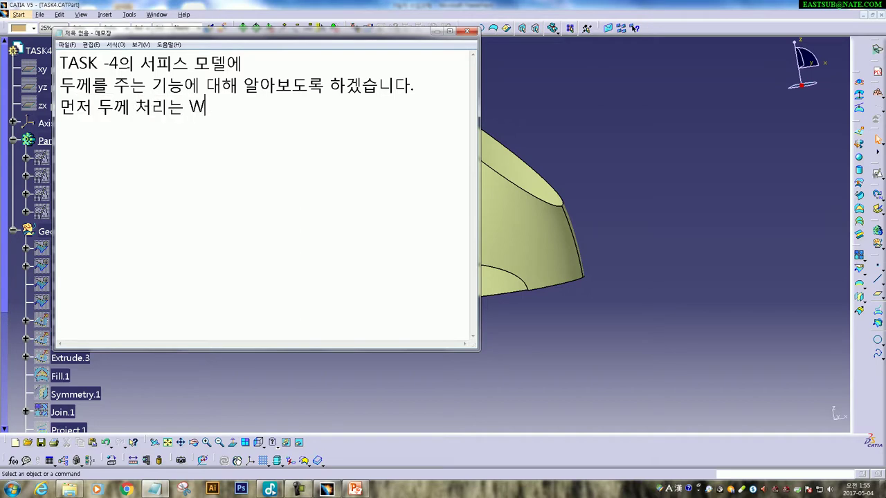
{"action": "type", "text": "SD에서ㄴ"}
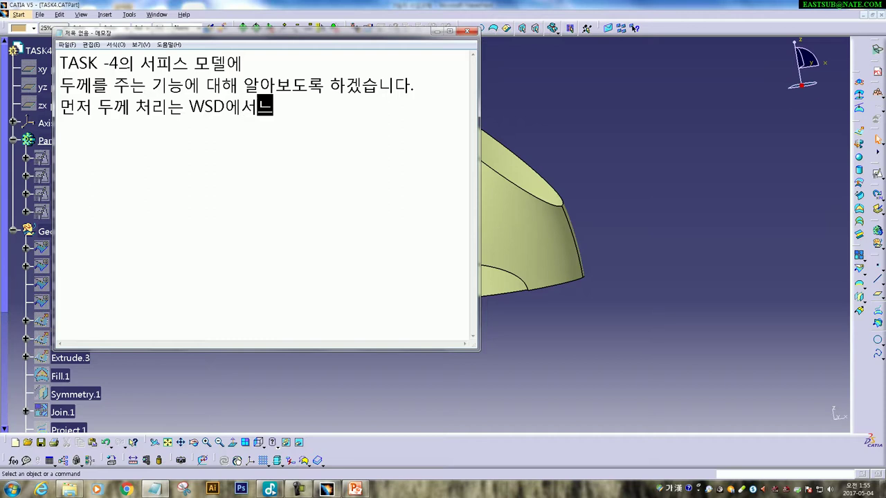
{"action": "type", "text": "성 되지 아않습니다."}
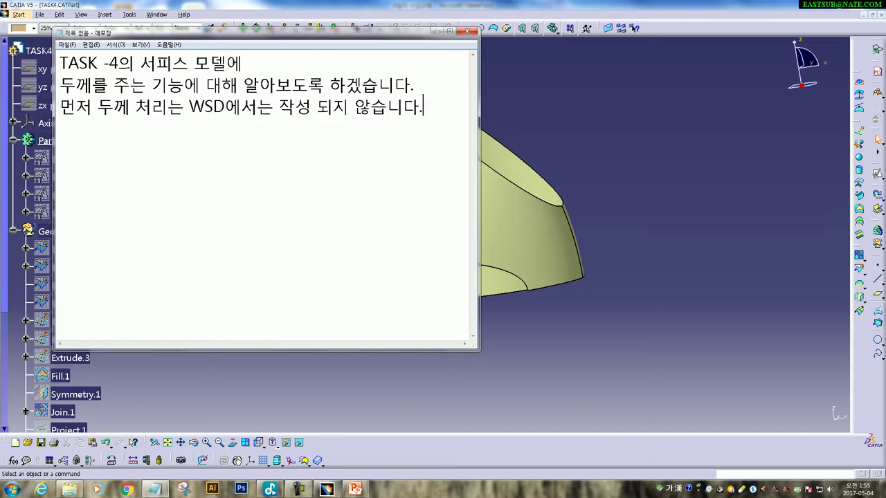
{"action": "type", "text": "작성할 수 있는 "}
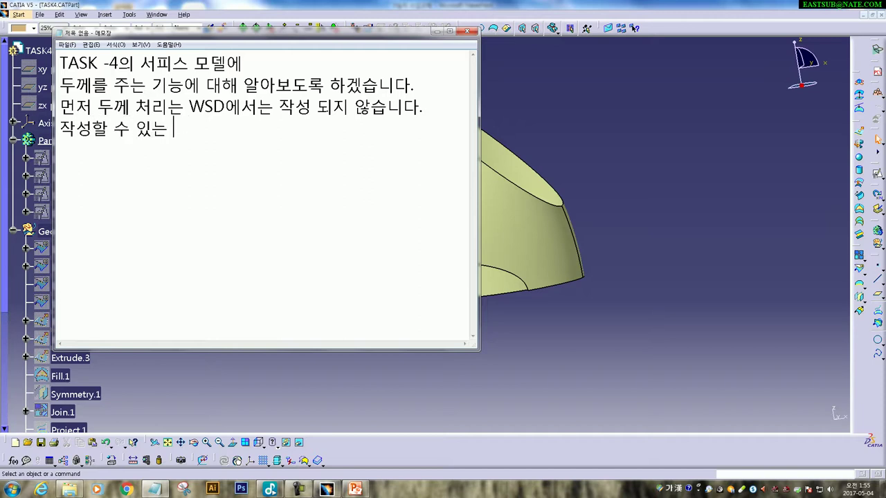
{"action": "type", "text": "워크베"}
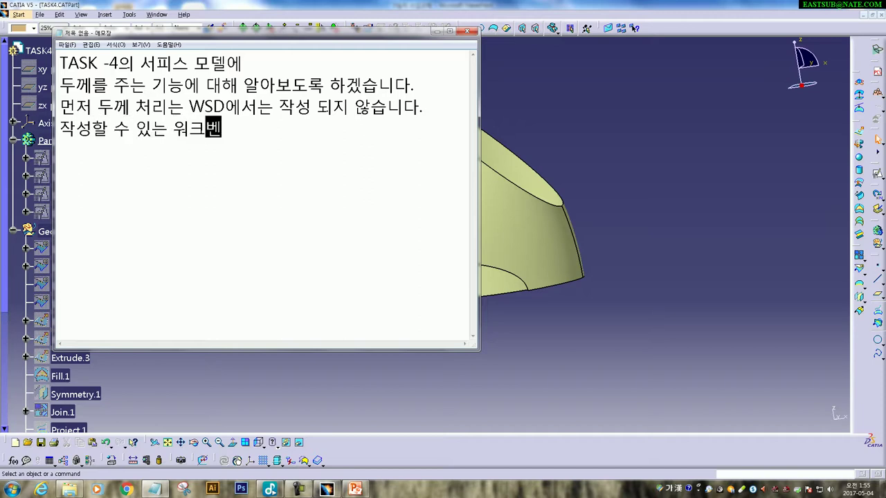
{"action": "type", "text": "에 대해 마"}
{"action": "type", "text": "하면"}
Add the lines saying it works in GSD and PART DESIGN, starting with GSD
{"action": "key", "text": "Return"}
{"action": "type", "text": "GSD, PART DESIGN 우"}
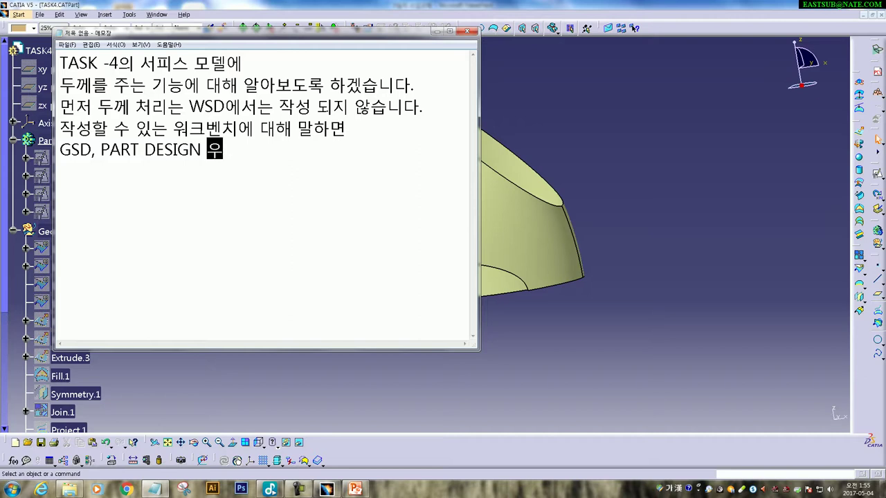
{"action": "type", "text": "워크벤치에"}
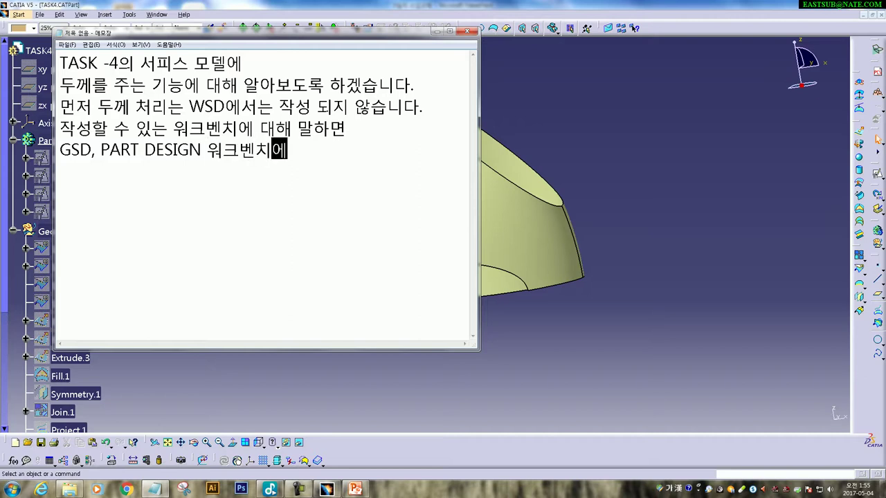
{"action": "type", "text": "서 수행 가능ㅎ"}
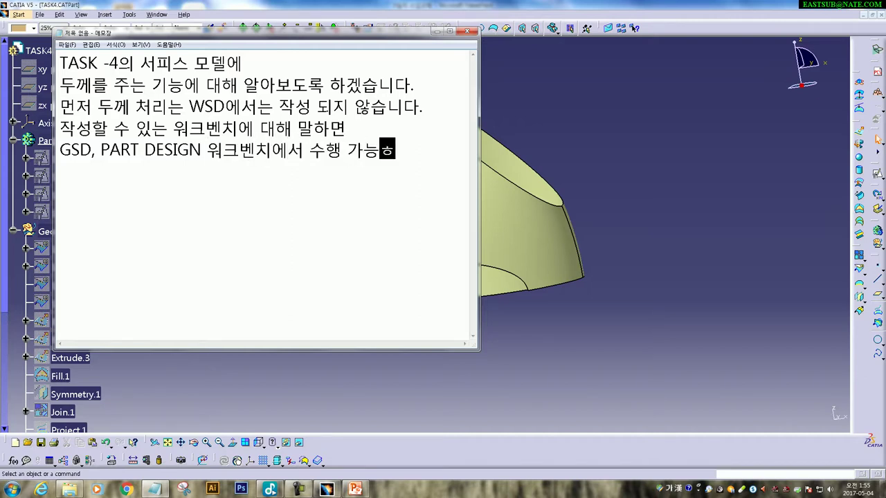
{"action": "type", "text": "그러"}
{"action": "type", "text": " 면저"}
{"action": "type", "text": "먼저 G"}
{"action": "type", "text": "에서 시작하"}
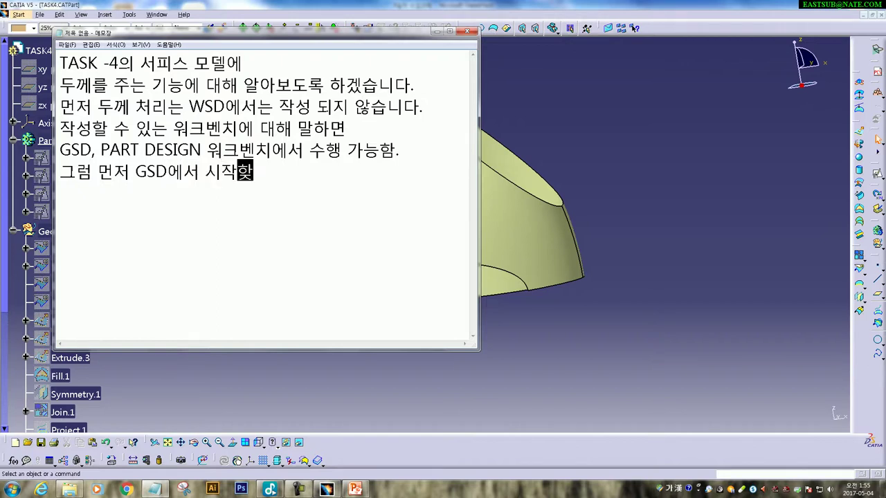
{"action": "type", "text": "죠."}
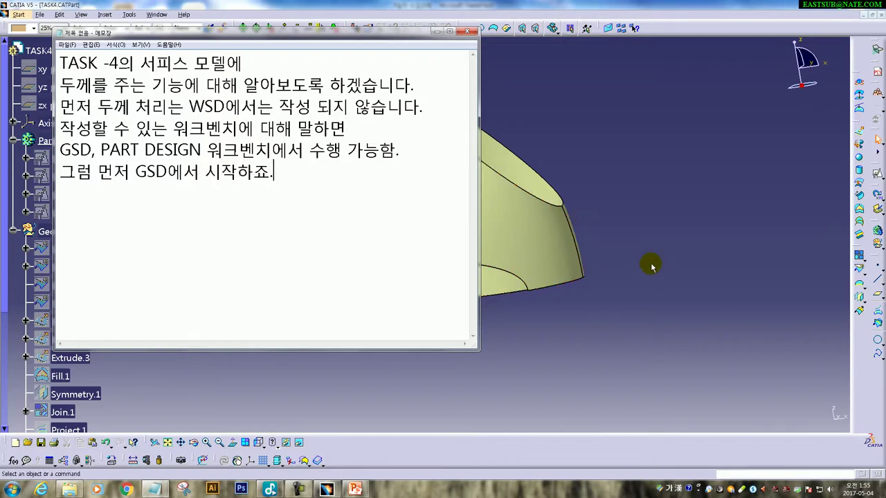
{"action": "left_click", "coordinate": [650, 262]}
Switch to Generative Shape Design, dock the Analysis toolbars and float the Volumes toolbar
{"action": "left_click", "coordinate": [18, 15]}
{"action": "mouse_move", "coordinate": [31, 174]}
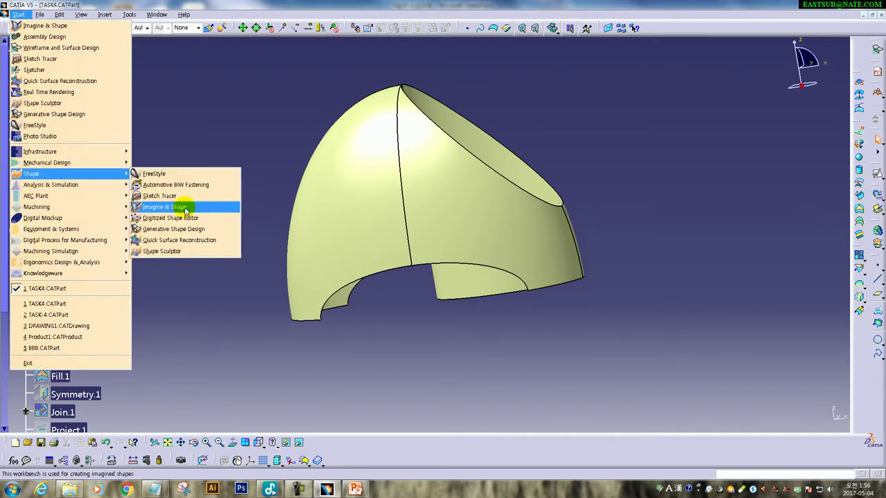
{"action": "left_click", "coordinate": [178, 229]}
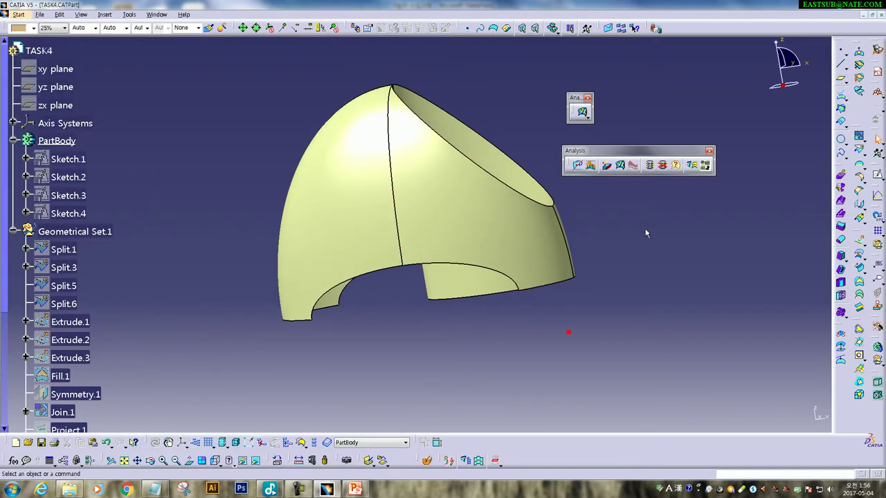
{"action": "double_click", "coordinate": [652, 152]}
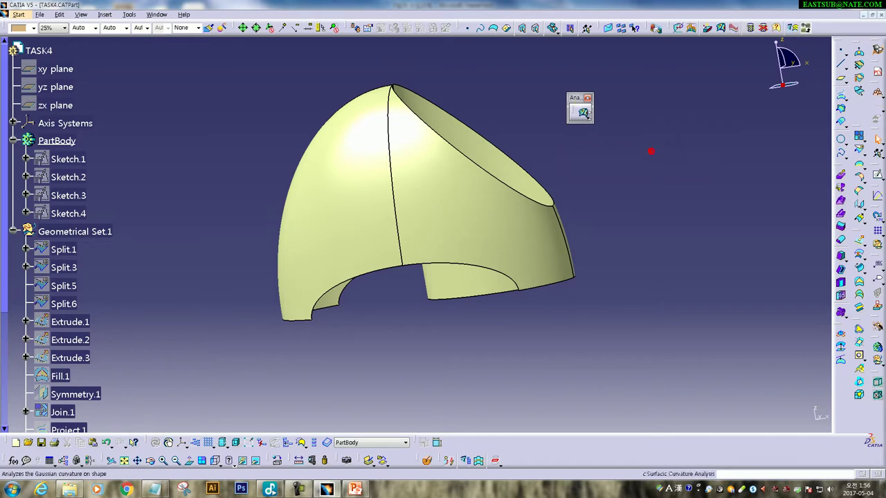
{"action": "double_click", "coordinate": [572, 97]}
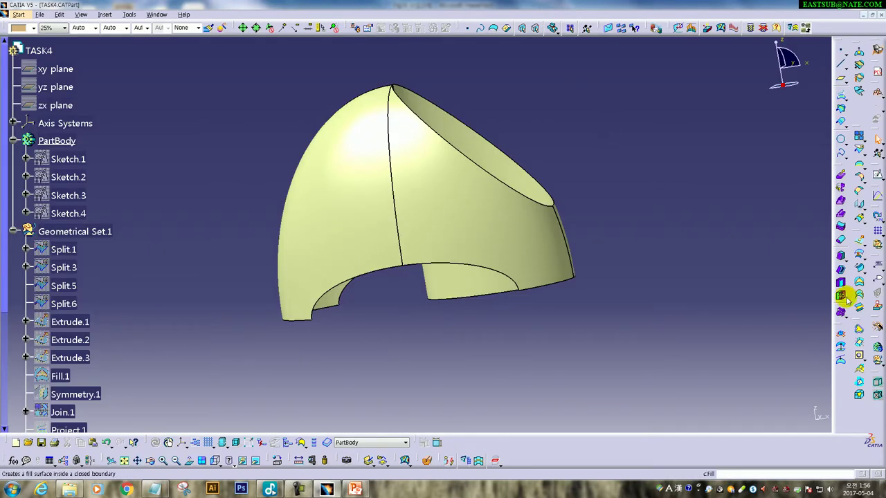
{"action": "left_click_drag", "start_coordinate": [835, 164], "coordinate": [538, 153]}
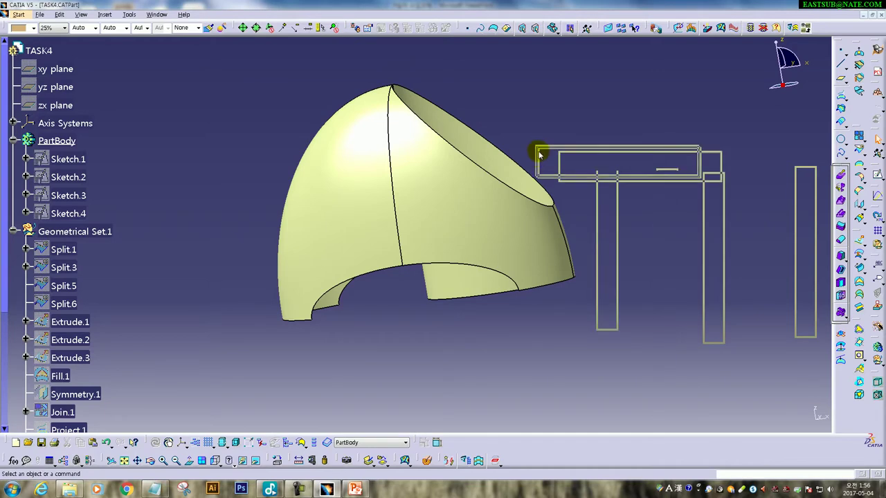
{"action": "middle_click_drag", "start_coordinate": [631, 302], "coordinate": [415, 324]}
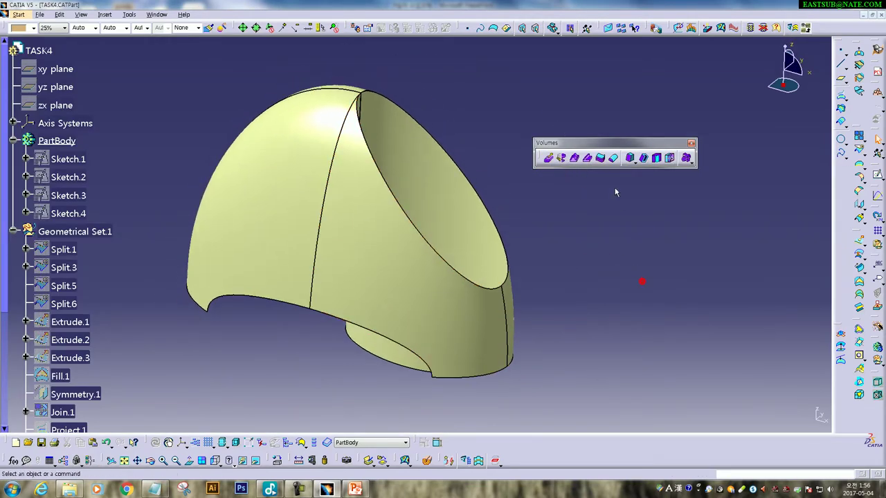
Define a Thick Surface on Join.4 with a 2 mm first offset and preview it
{"action": "left_click", "coordinate": [602, 161]}
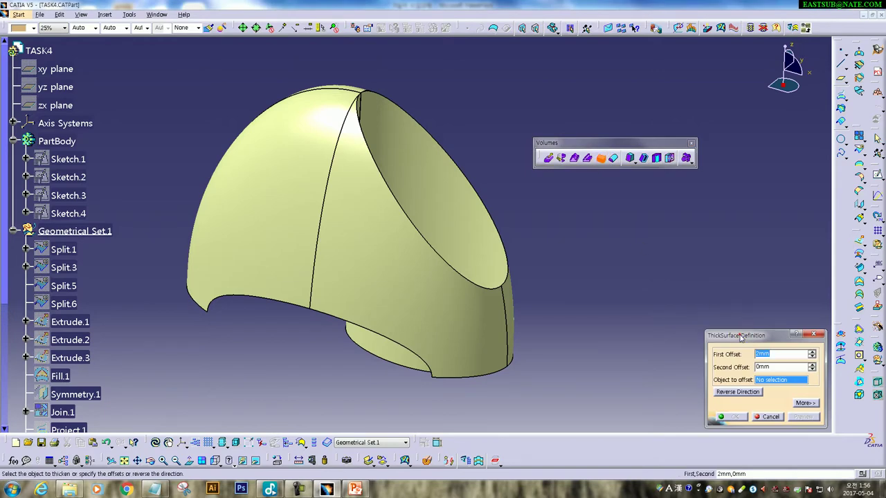
{"action": "left_click_drag", "start_coordinate": [737, 332], "coordinate": [566, 235]}
{"action": "double_click", "coordinate": [609, 254]}
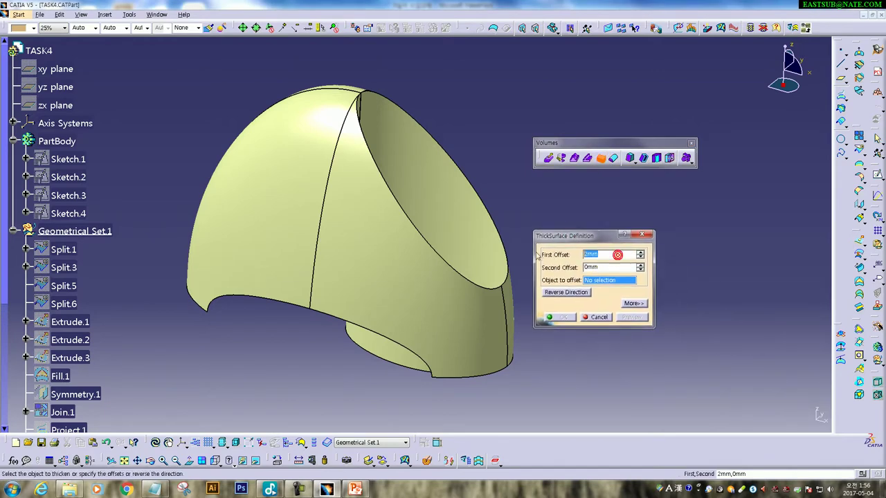
{"action": "left_click", "coordinate": [360, 303]}
{"action": "mouse_move", "coordinate": [392, 334]}
{"action": "middle_mouse_down"}
{"action": "mouse_move", "coordinate": [458, 252]}
{"action": "mouse_move", "coordinate": [468, 254]}
{"action": "middle_mouse_up"}
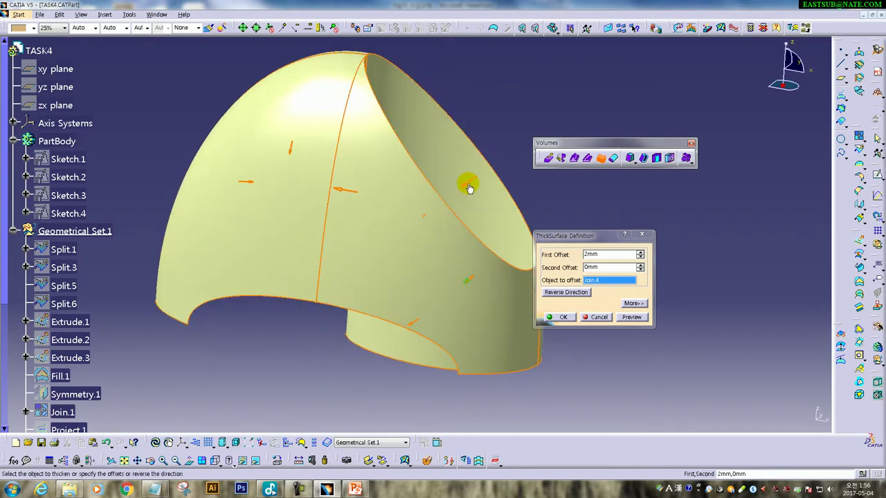
{"action": "mouse_move", "coordinate": [471, 182]}
{"action": "middle_mouse_down"}
{"action": "mouse_move", "coordinate": [451, 255]}
{"action": "mouse_move", "coordinate": [301, 270]}
{"action": "middle_mouse_up"}
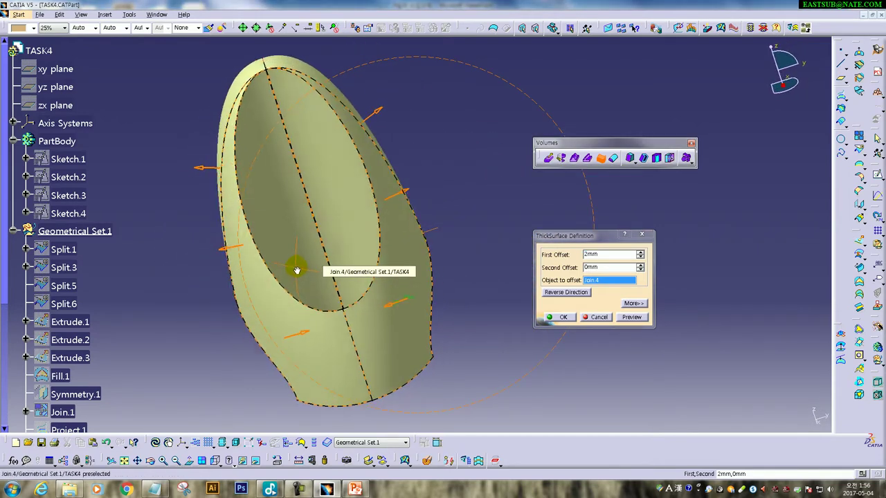
{"action": "left_click", "coordinate": [362, 200]}
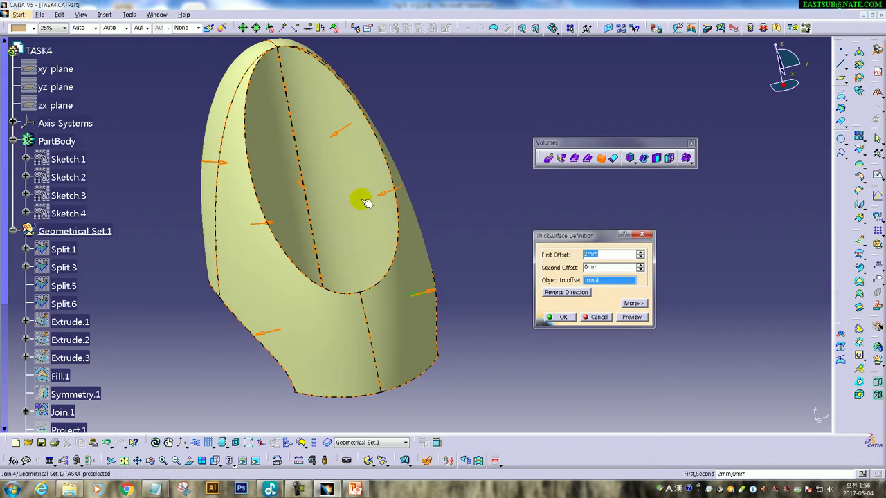
{"action": "left_click", "coordinate": [631, 317]}
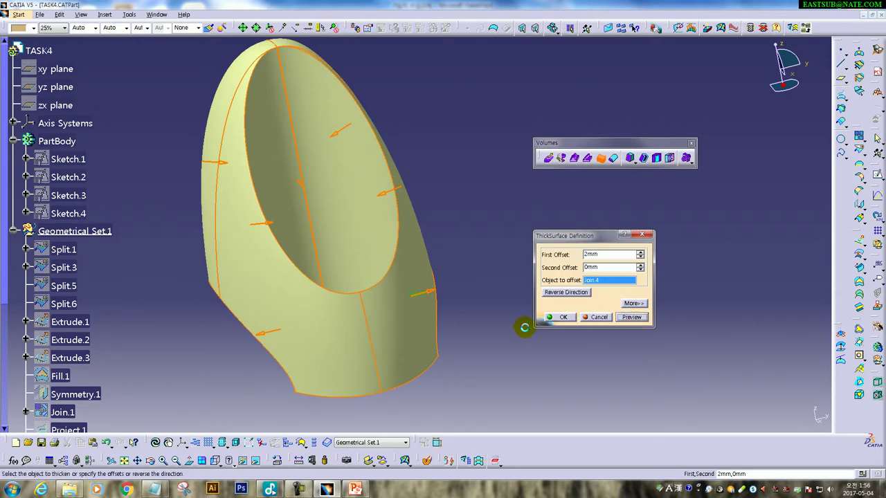
Create ThickSurface.3 and inspect the thickened result
{"action": "left_click", "coordinate": [563, 317]}
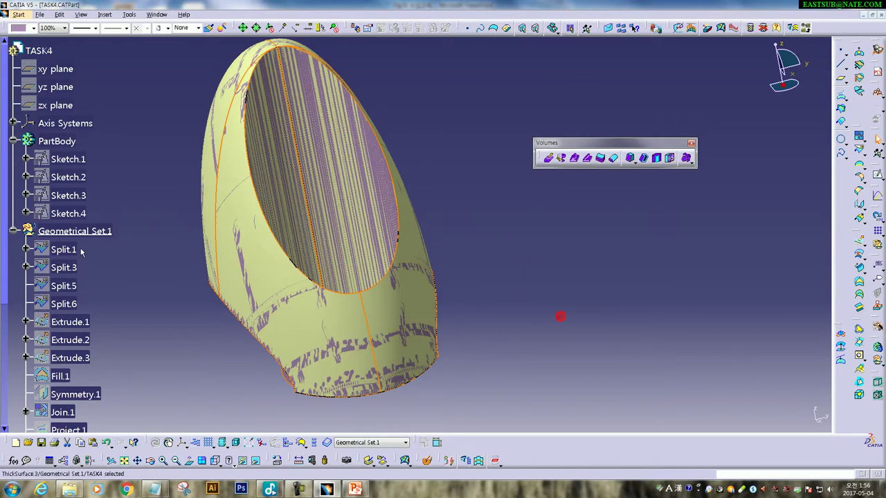
{"action": "scroll", "coordinate": [16, 254], "scroll_direction": "down", "scroll_amount": 5}
{"action": "scroll", "coordinate": [16, 254], "scroll_direction": "down", "scroll_amount": 4}
{"action": "mouse_move", "coordinate": [141, 306]}
{"action": "middle_mouse_down"}
{"action": "mouse_move", "coordinate": [434, 101]}
{"action": "mouse_move", "coordinate": [197, 293]}
{"action": "middle_mouse_up"}
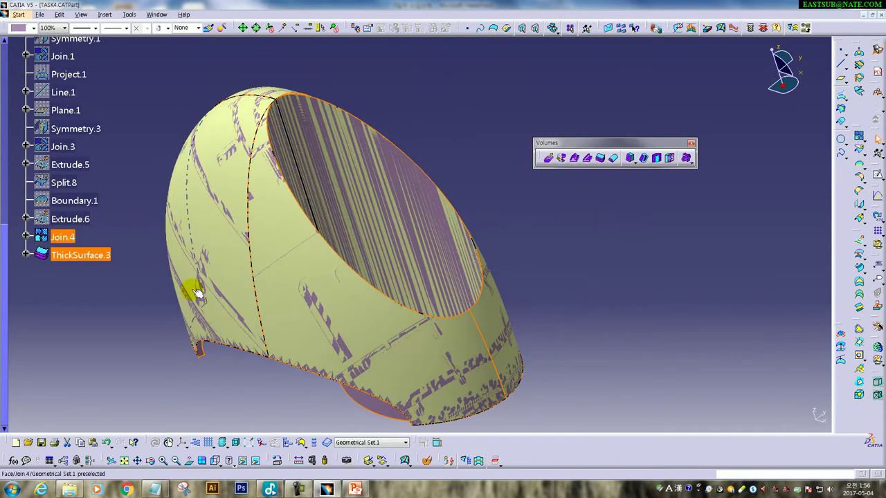
Delete ThickSurface.3 from the specification tree
{"action": "right_click", "coordinate": [90, 257]}
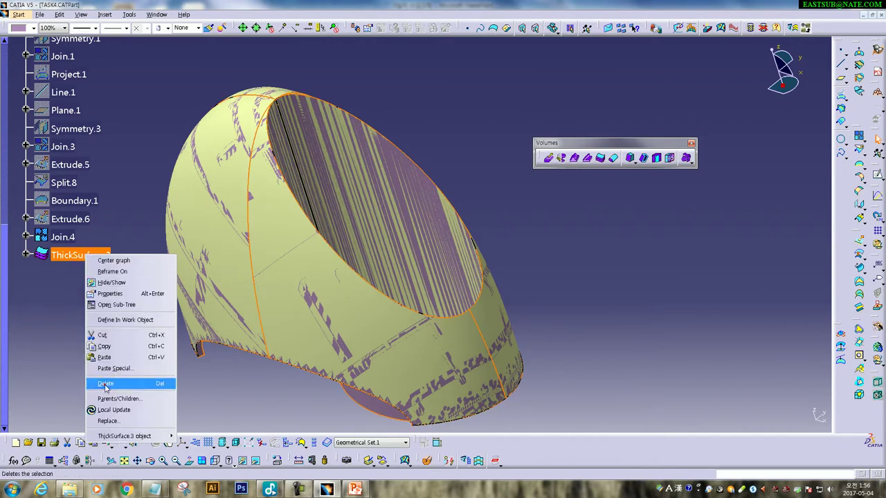
{"action": "left_click", "coordinate": [104, 384]}
{"action": "left_click", "coordinate": [555, 346]}
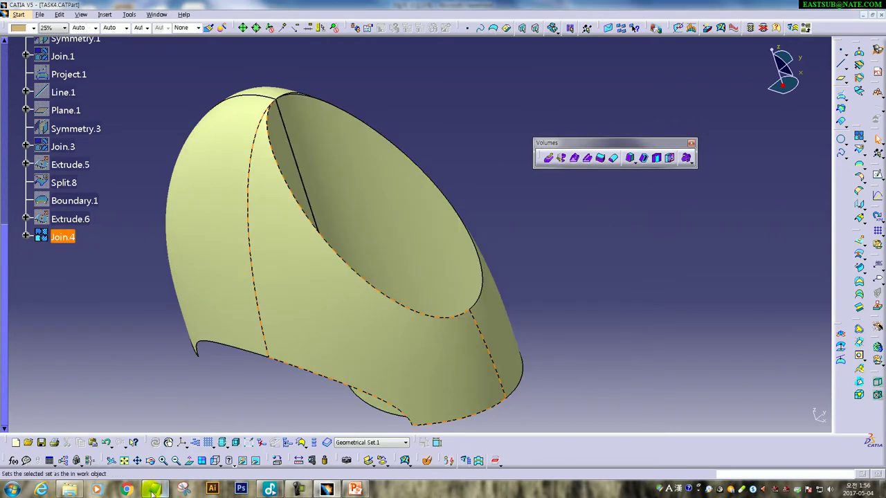
{"action": "key", "text": "alt+Tab"}
Add the note line '이번에는 PART DESGIN에서 수행 해봄.' on a new line
{"action": "key", "text": "Return"}
{"action": "type", "text": "이번에서"}
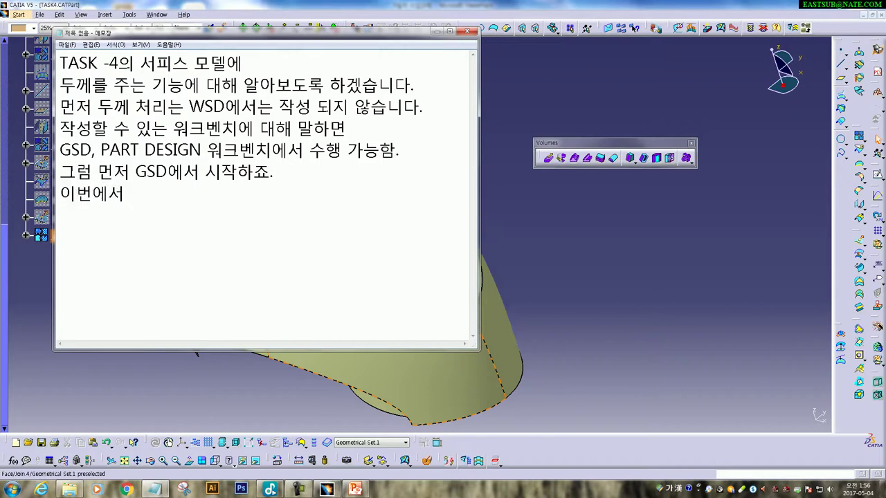
{"action": "key", "text": "BackSpace"}
{"action": "type", "text": "는 PART DE"}
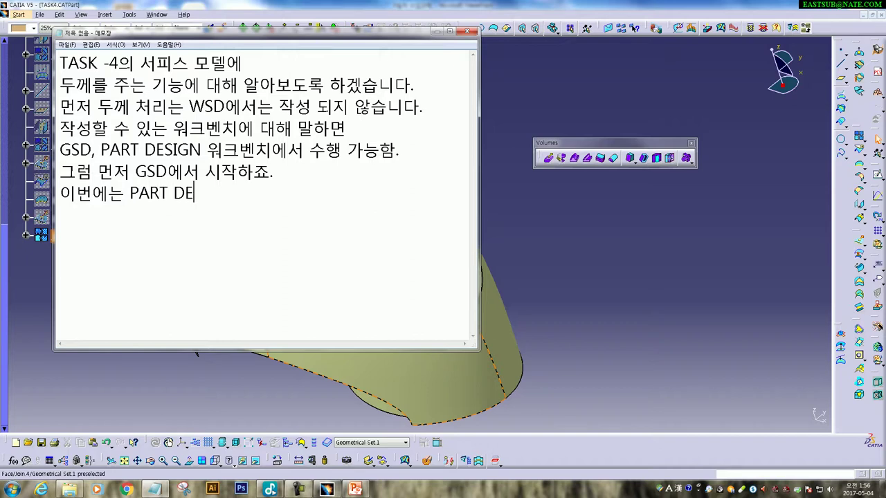
{"action": "type", "text": "SGIN에서 "}
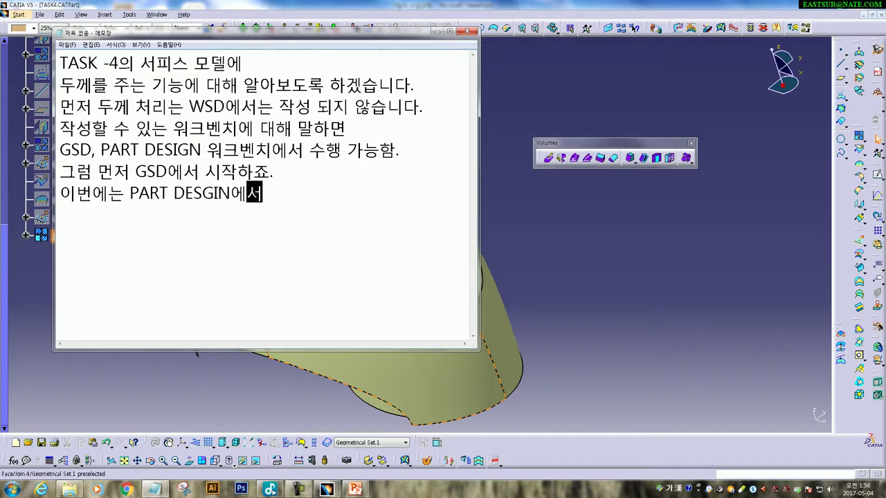
{"action": "type", "text": "수해"}
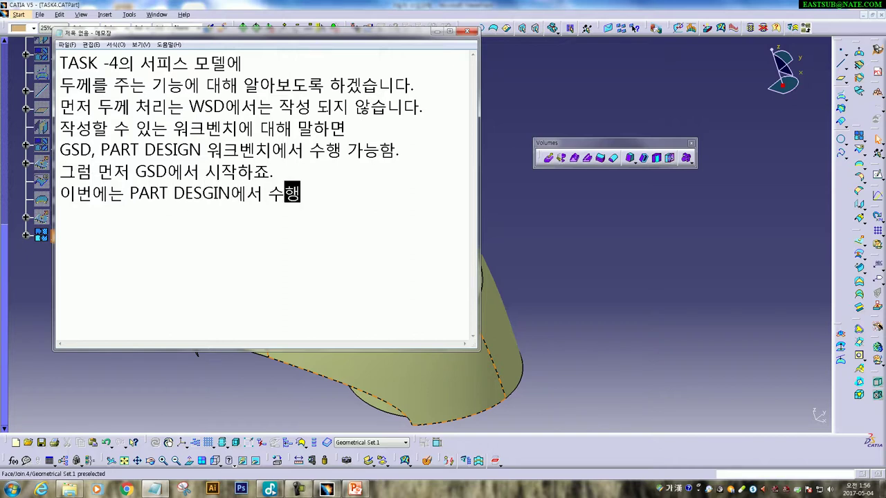
{"action": "type", "text": " ㅎㅁ."}
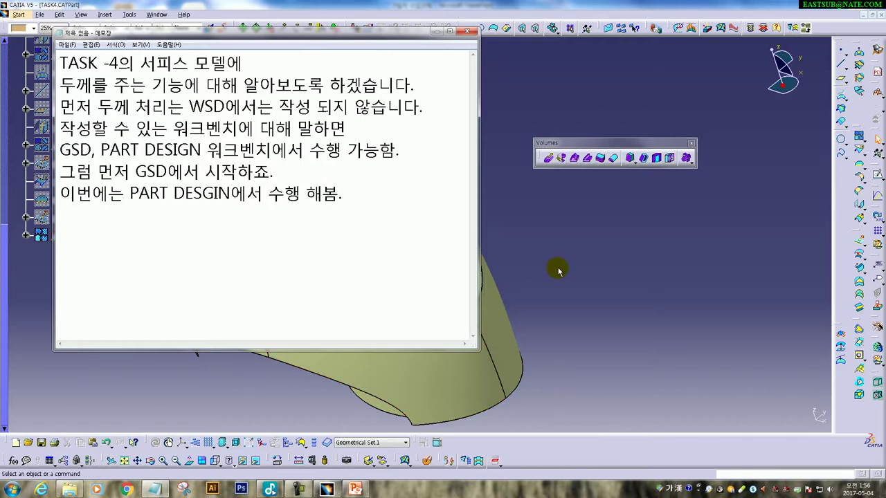
{"action": "left_click", "coordinate": [558, 267]}
Switch to Part Design, cancel a first Thick Surface attempt, and float the surface-based features toolbar
{"action": "middle_click_drag", "start_coordinate": [561, 267], "coordinate": [358, 265]}
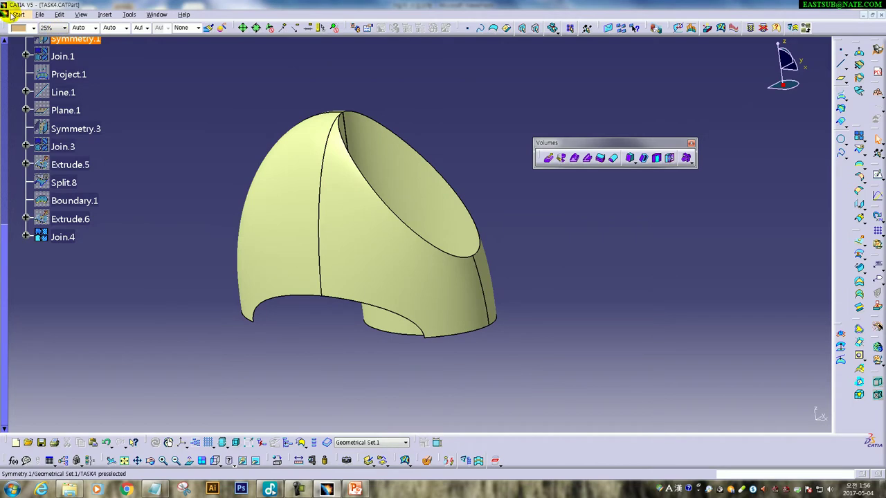
{"action": "left_click", "coordinate": [18, 14]}
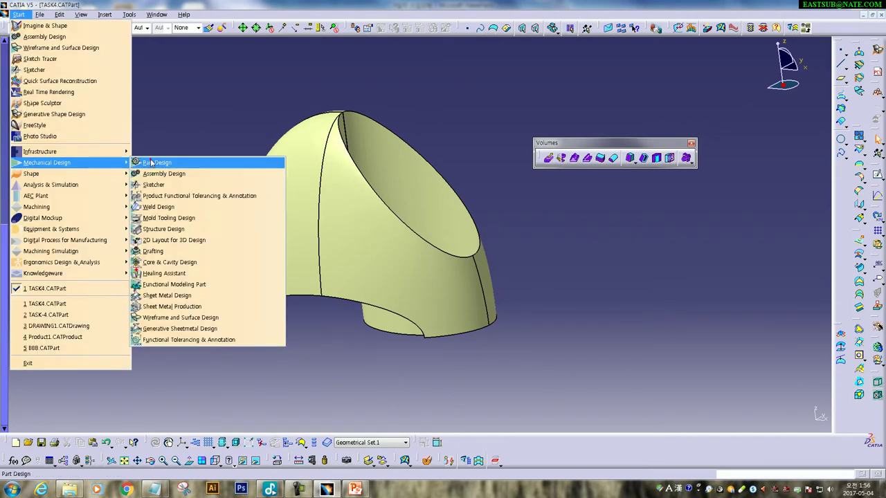
{"action": "left_click", "coordinate": [156, 162]}
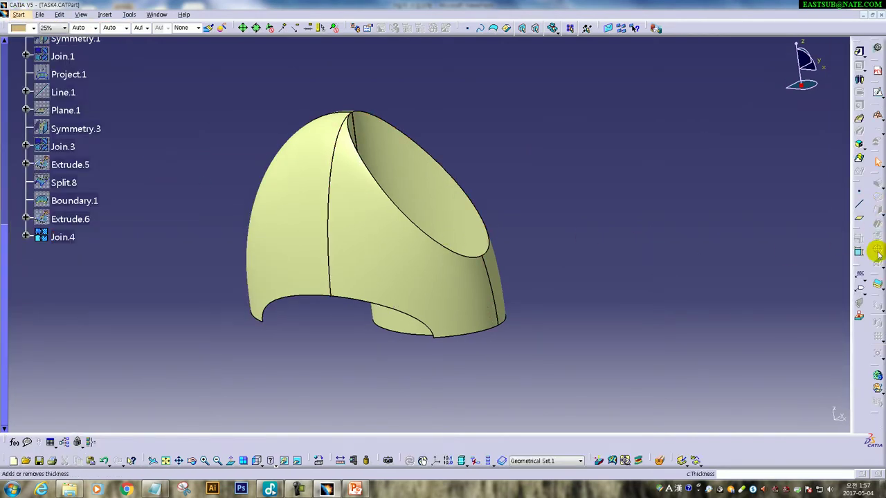
{"action": "left_click", "coordinate": [877, 285]}
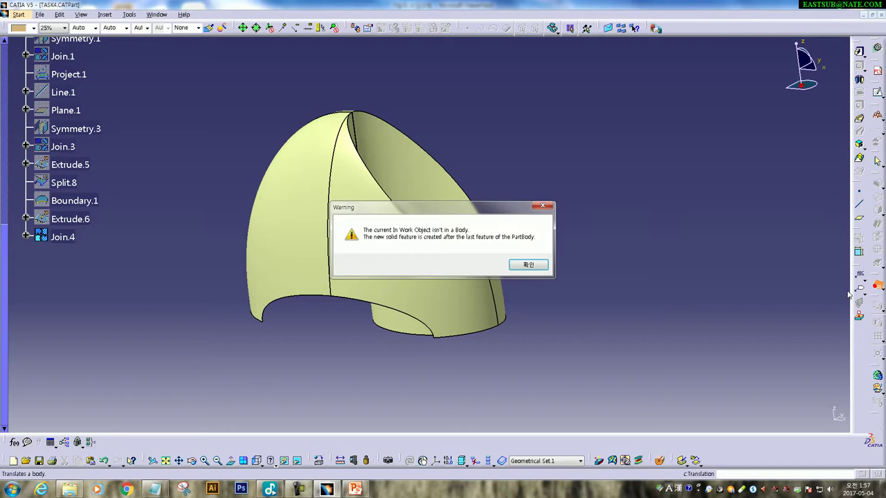
{"action": "left_click", "coordinate": [528, 267]}
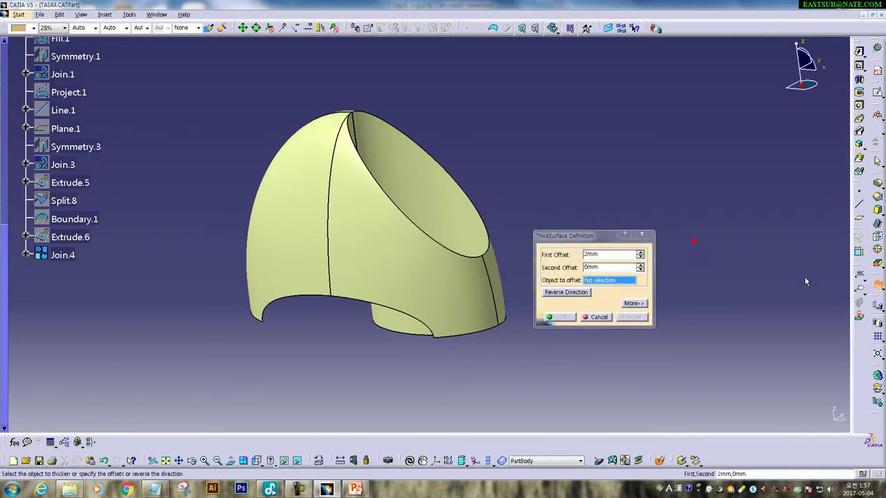
{"action": "left_click", "coordinate": [601, 317]}
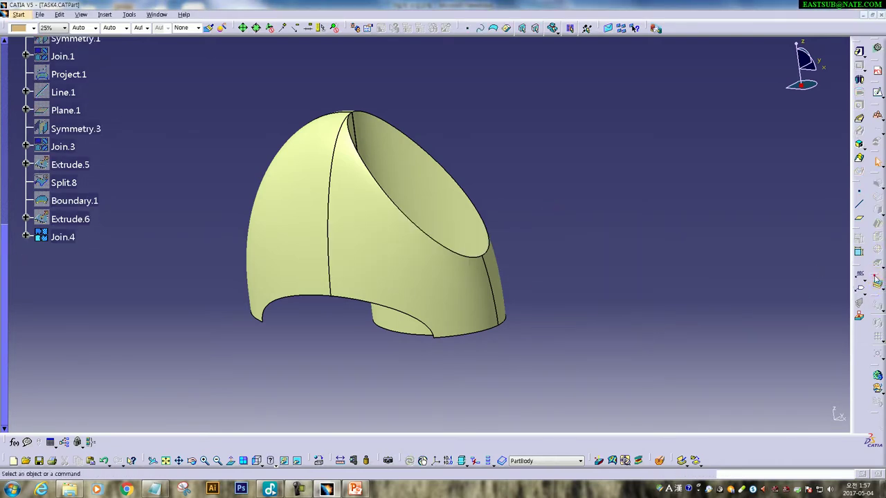
{"action": "mouse_move", "coordinate": [604, 133]}
{"action": "left_mouse_down"}
{"action": "mouse_move", "coordinate": [610, 181]}
{"action": "mouse_move", "coordinate": [604, 172]}
{"action": "left_mouse_up"}
Thicken Join.4 by 2 mm in Part Design to create ThickSurface.4
{"action": "left_click", "coordinate": [631, 175]}
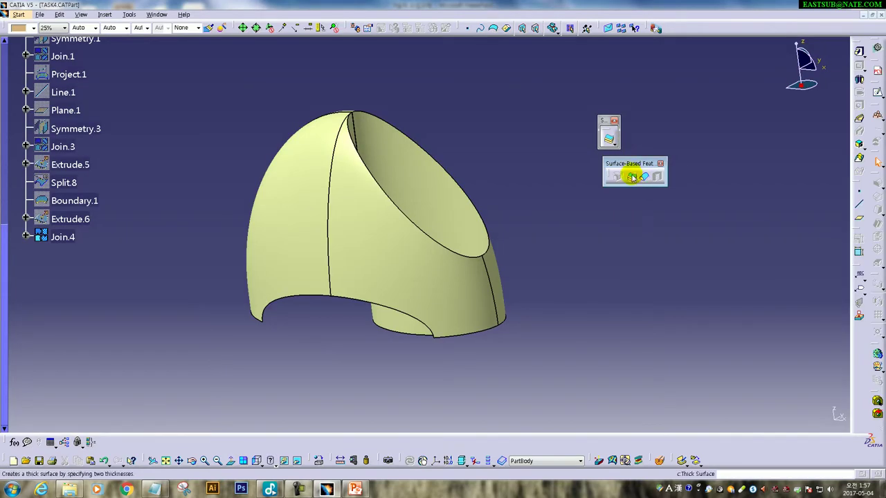
{"action": "left_click", "coordinate": [528, 264]}
{"action": "middle_click_drag", "start_coordinate": [379, 366], "coordinate": [389, 308]}
{"action": "left_click_drag", "start_coordinate": [4, 277], "coordinate": [13, 146]}
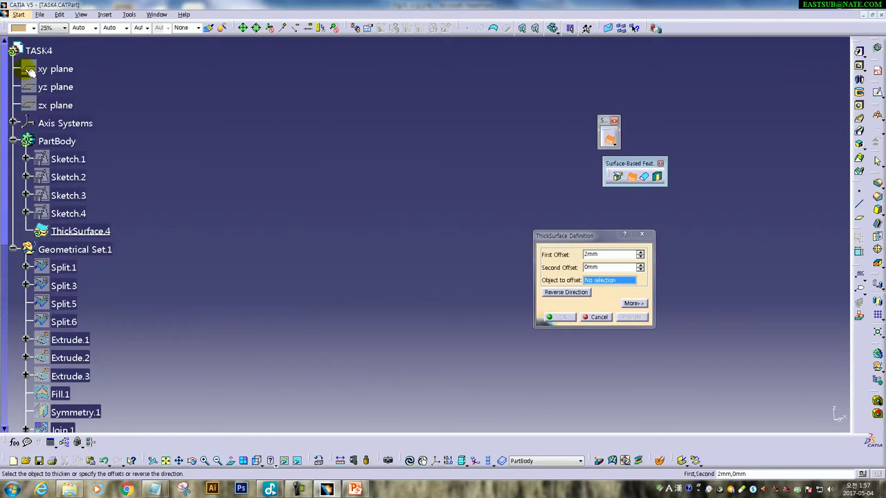
{"action": "middle_click_drag", "start_coordinate": [397, 351], "coordinate": [350, 193]}
{"action": "left_click", "coordinate": [359, 228]}
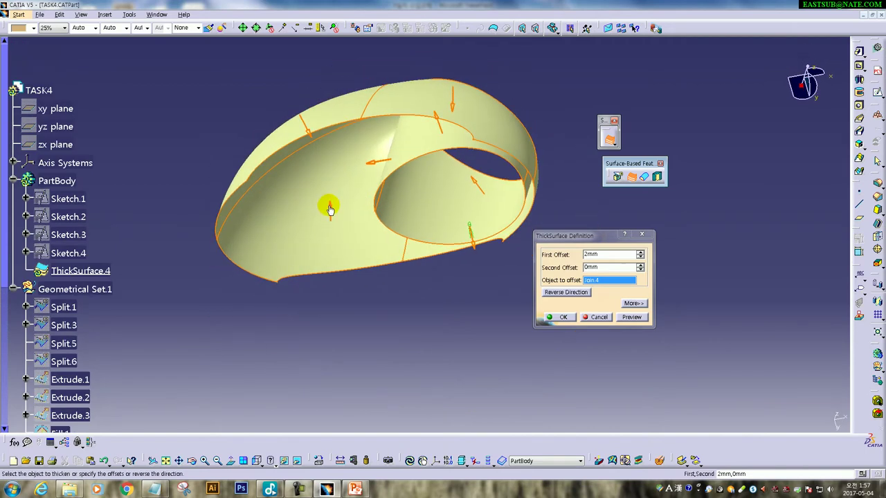
{"action": "left_click", "coordinate": [565, 292]}
{"action": "left_click", "coordinate": [565, 292]}
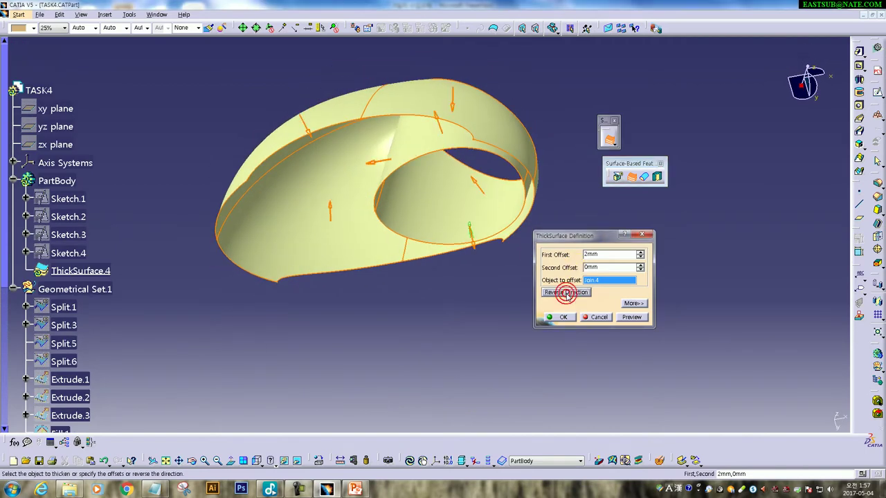
{"action": "left_click", "coordinate": [559, 317]}
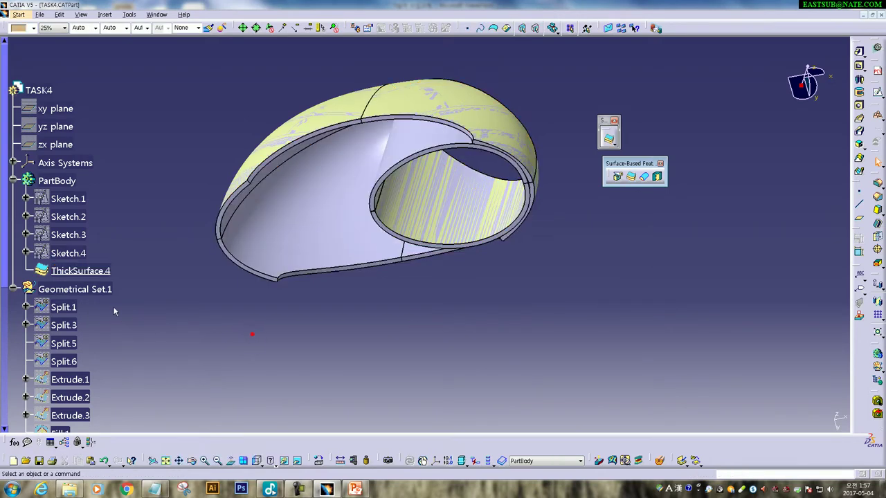
{"action": "right_click", "coordinate": [58, 289]}
Hide Geometrical Set.1 and inspect the 2 mm solid shell from several angles
{"action": "left_click", "coordinate": [82, 315]}
{"action": "mouse_move", "coordinate": [375, 99]}
{"action": "middle_mouse_down"}
{"action": "mouse_move", "coordinate": [409, 367]}
{"action": "mouse_move", "coordinate": [499, 92]}
{"action": "mouse_move", "coordinate": [486, 260]}
{"action": "mouse_move", "coordinate": [423, 216]}
{"action": "mouse_move", "coordinate": [312, 223]}
{"action": "mouse_move", "coordinate": [256, 302]}
{"action": "mouse_move", "coordinate": [352, 282]}
{"action": "mouse_move", "coordinate": [411, 258]}
{"action": "mouse_move", "coordinate": [406, 251]}
{"action": "mouse_move", "coordinate": [457, 261]}
{"action": "middle_mouse_up"}
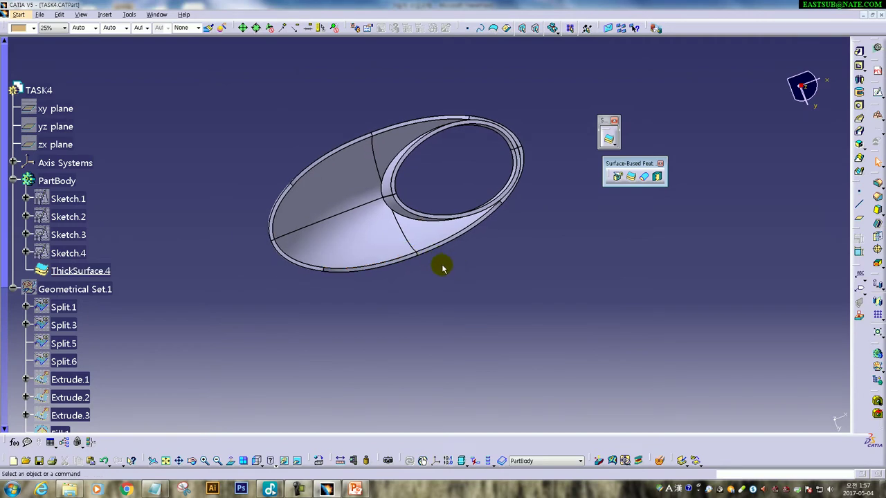
{"action": "mouse_move", "coordinate": [431, 201]}
{"action": "middle_mouse_down"}
{"action": "mouse_move", "coordinate": [486, 283]}
{"action": "mouse_move", "coordinate": [476, 393]}
{"action": "mouse_move", "coordinate": [493, 142]}
{"action": "mouse_move", "coordinate": [491, 150]}
{"action": "middle_mouse_up"}
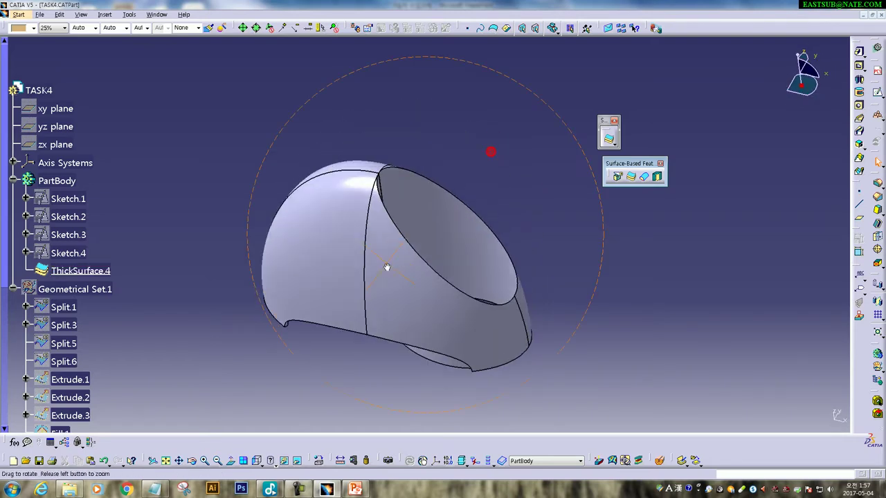
{"action": "left_click", "coordinate": [154, 489]}
Append closing lines ending '노력해 주세요.' and '그럼 수업시간에 봅시다.' plus the presenter's sign-off
{"action": "key", "text": "Return"}
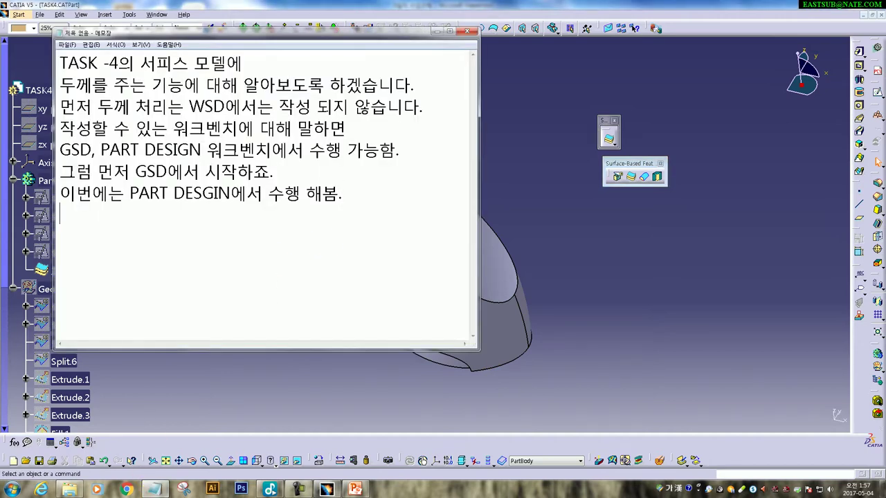
{"action": "type", "text": "여기까지 "}
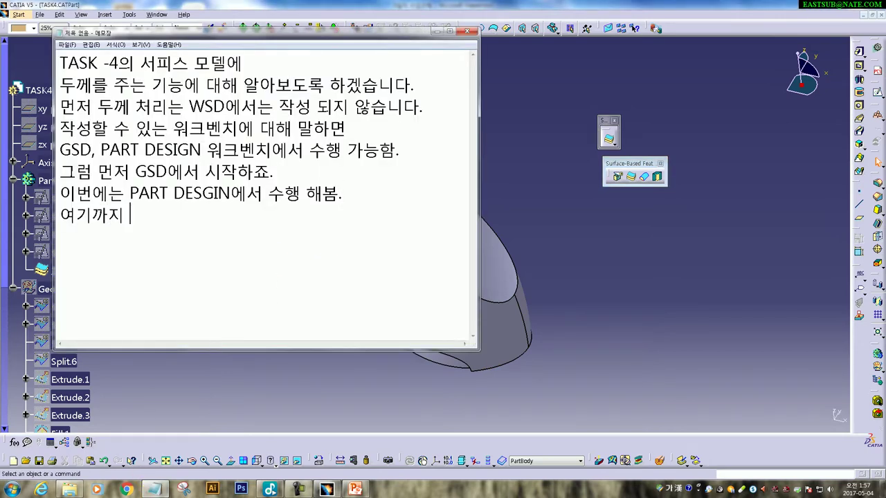
{"action": "type", "text": "입니다. 모"}
{"action": "type", "text": "두들 "}
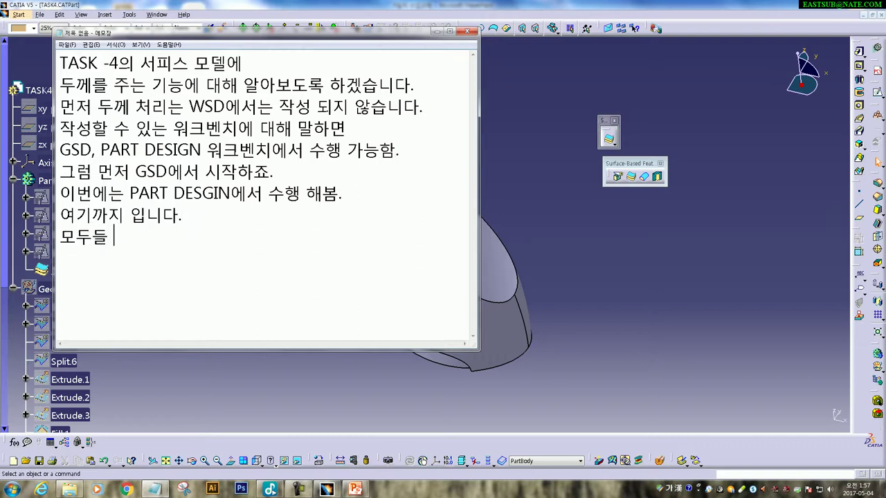
{"action": "type", "text": "열심히 해서 "}
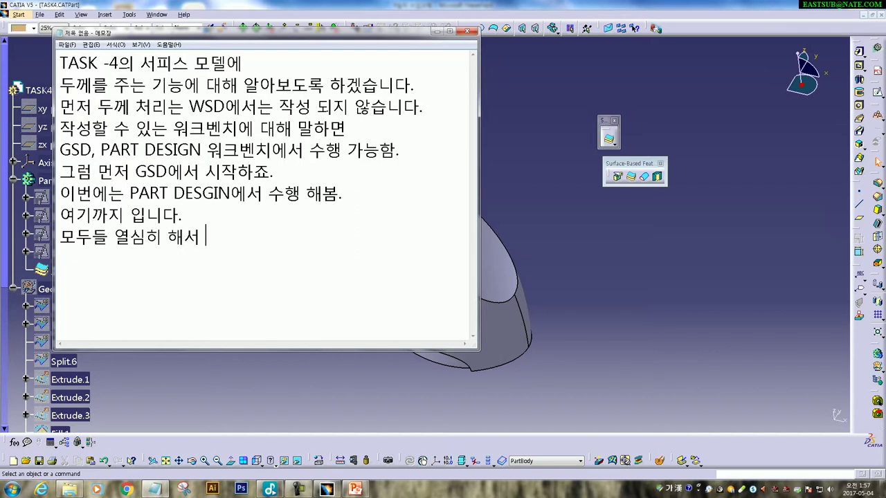
{"action": "type", "text": "서피스 모델링 긴ㅇ"}
{"action": "key", "text": "BackSpace"}
{"action": "key", "text": "BackSpace"}
{"action": "type", "text": "능을 좀더 "}
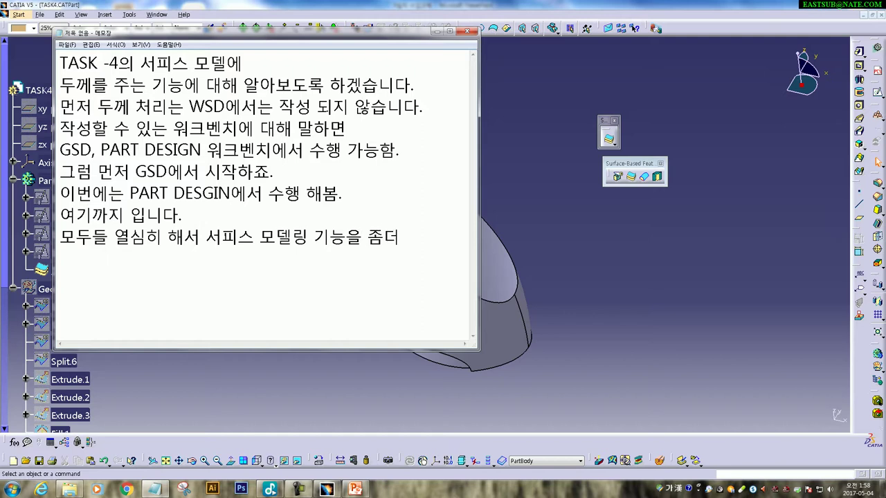
{"action": "type", "text": "잘 ㅎ"}
{"action": "type", "text": "수 ㅇ"}
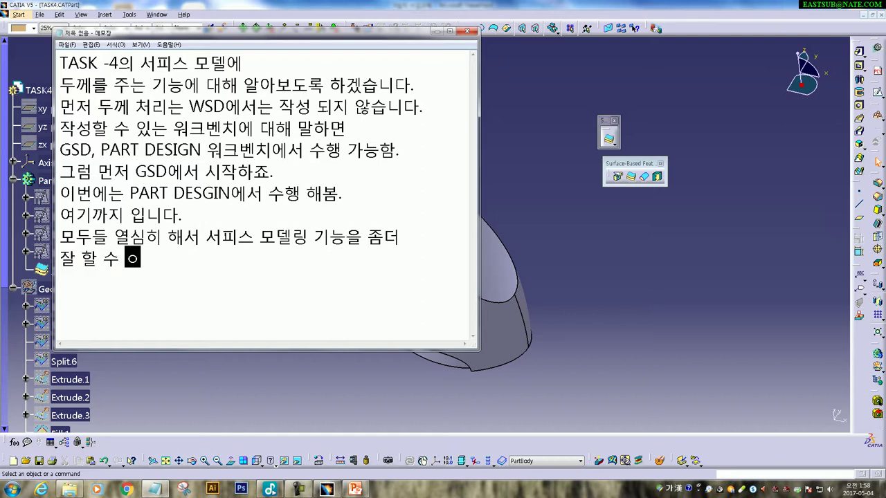
{"action": "type", "text": "도록 "}
{"action": "type", "text": "력ㅎ"}
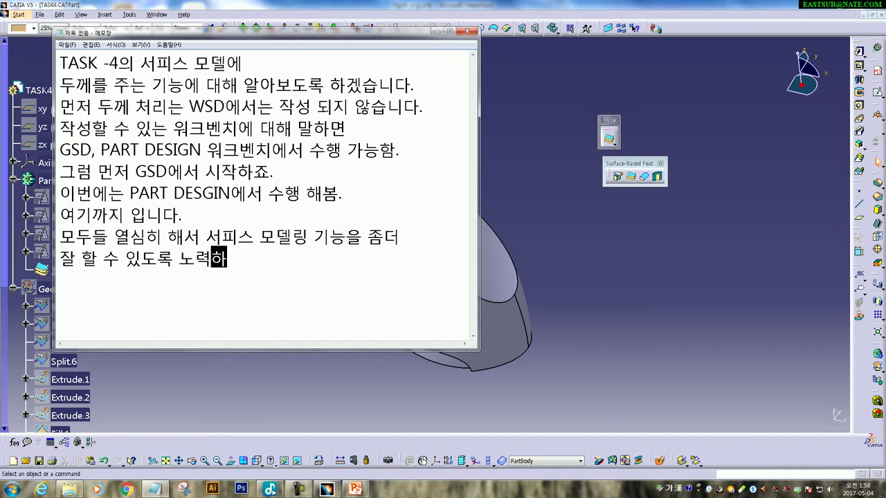
{"action": "type", "text": "주세요."}
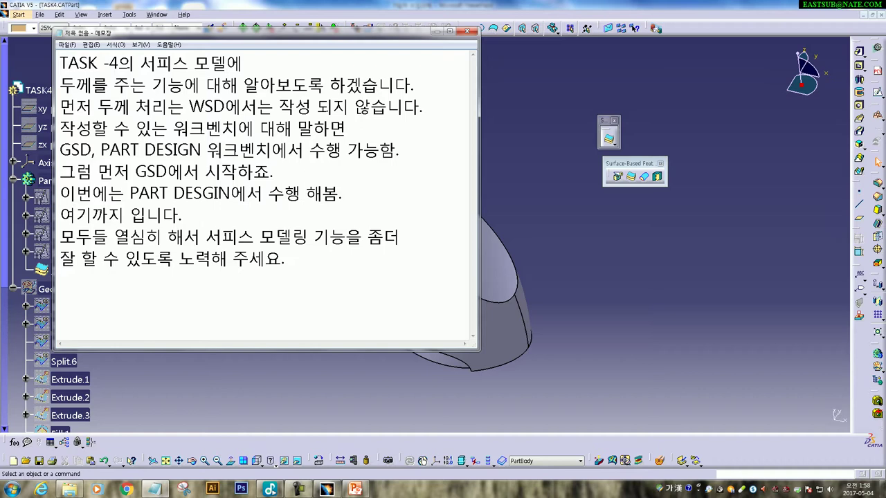
{"action": "type", "text": "그럼 수업시간에 봅시다. "}
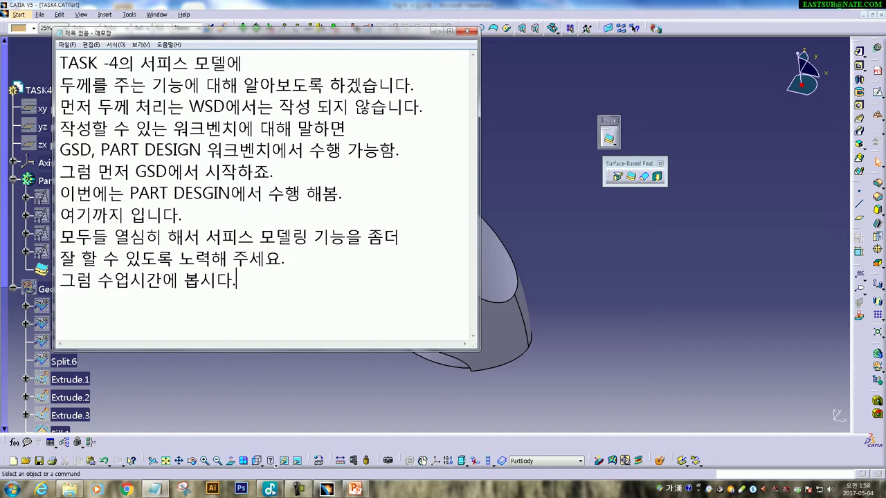
{"action": "type", "text": "이동섭 이"}
{"action": "type", "text": "었습니다."}
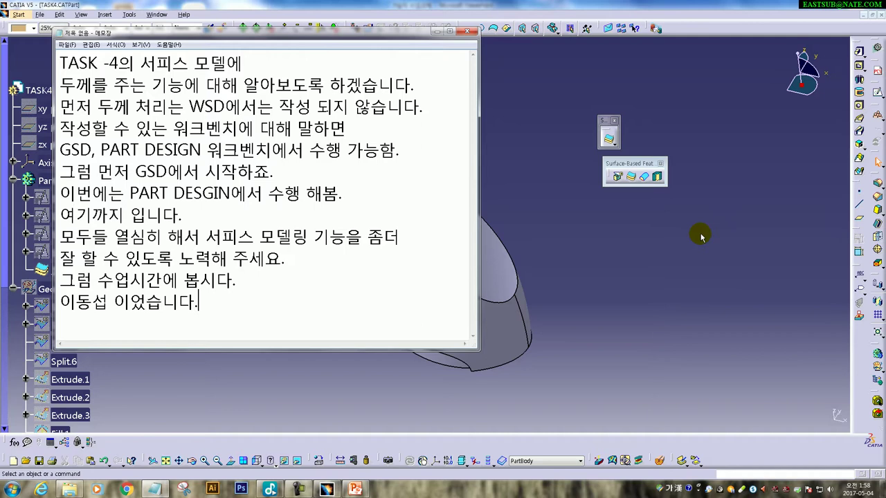
Back in CATIA, dock the two floating surface-feature tool palettes
{"action": "left_click", "coordinate": [696, 234]}
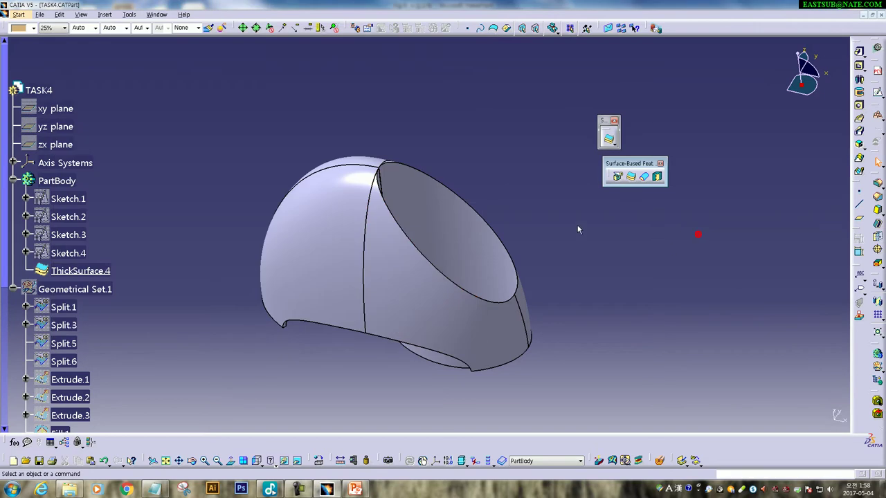
{"action": "middle_click_drag", "start_coordinate": [374, 269], "coordinate": [374, 247]}
{"action": "left_click", "coordinate": [383, 246]}
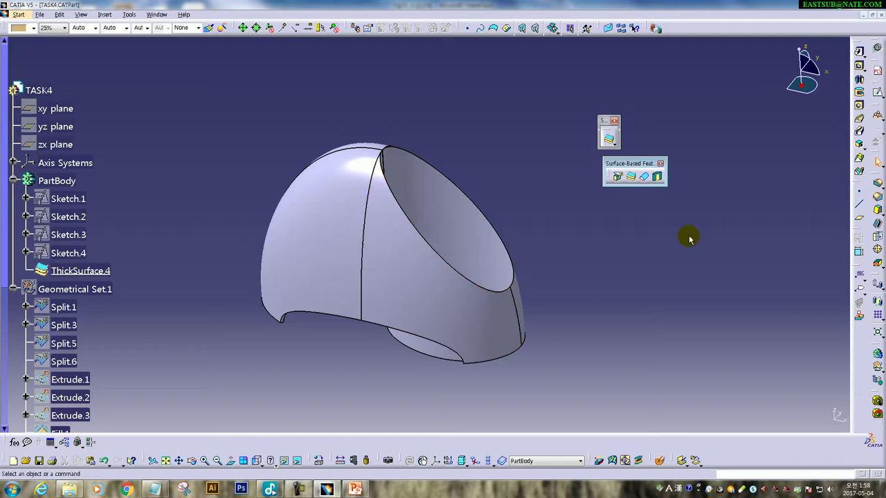
{"action": "double_click", "coordinate": [639, 165]}
{"action": "double_click", "coordinate": [604, 122]}
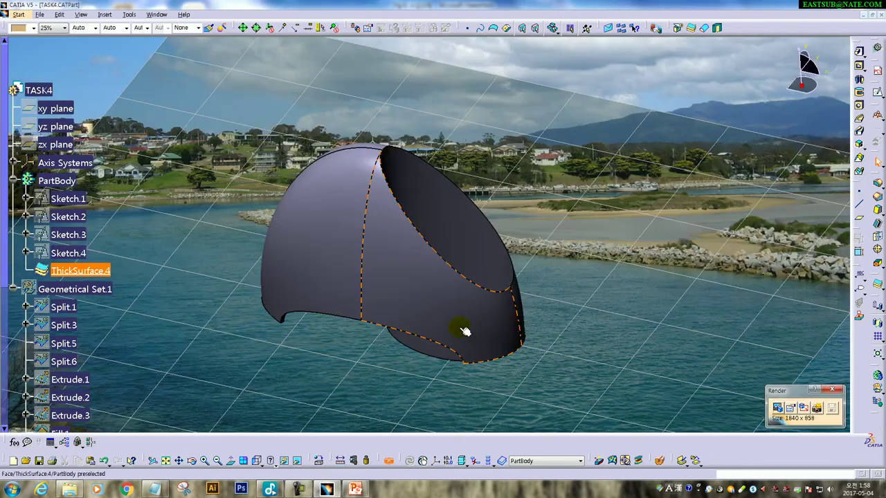
Apply the predefined Desktop scene with custom settings as the part's backdrop
{"action": "middle_click_drag", "start_coordinate": [465, 330], "coordinate": [488, 320]}
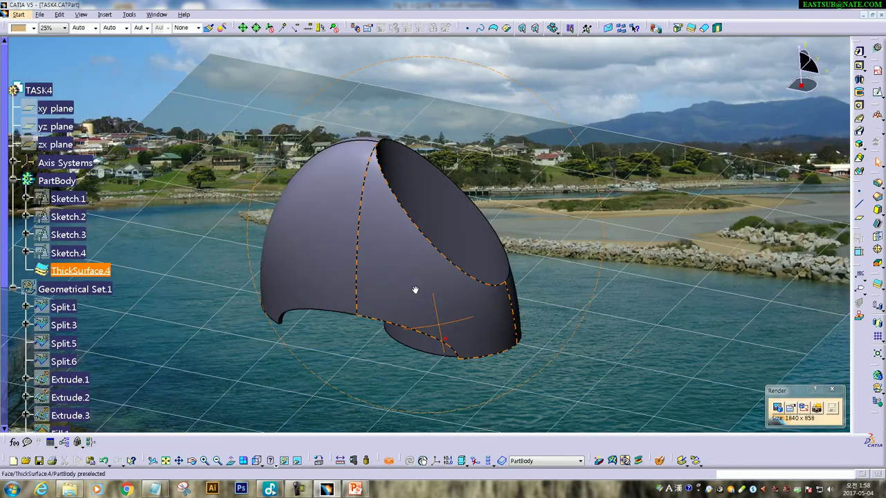
{"action": "mouse_move", "coordinate": [776, 404]}
{"action": "left_mouse_down"}
{"action": "mouse_move", "coordinate": [570, 243]}
{"action": "mouse_move", "coordinate": [546, 181]}
{"action": "left_mouse_up"}
{"action": "left_click", "coordinate": [546, 180]}
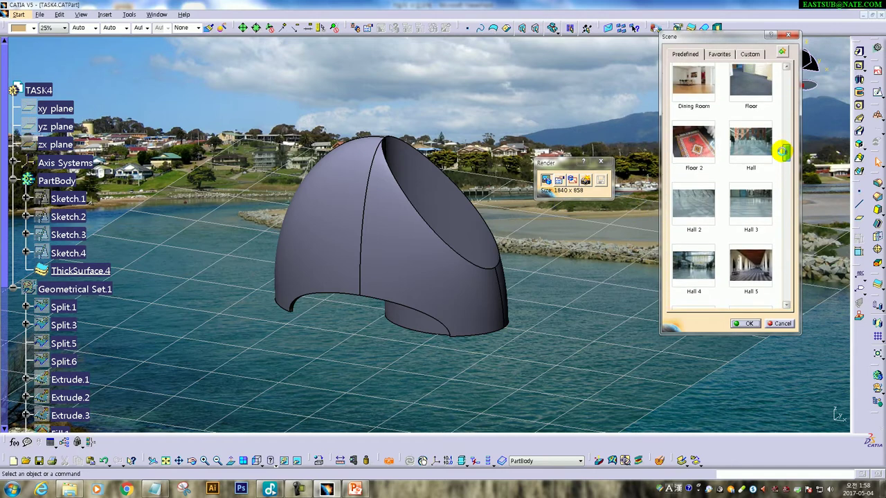
{"action": "left_click_drag", "start_coordinate": [786, 197], "coordinate": [787, 147]}
{"action": "left_click", "coordinate": [698, 148]}
{"action": "mouse_move", "coordinate": [464, 280]}
{"action": "middle_mouse_down"}
{"action": "mouse_move", "coordinate": [431, 336]}
{"action": "mouse_move", "coordinate": [431, 328]}
{"action": "middle_mouse_up"}
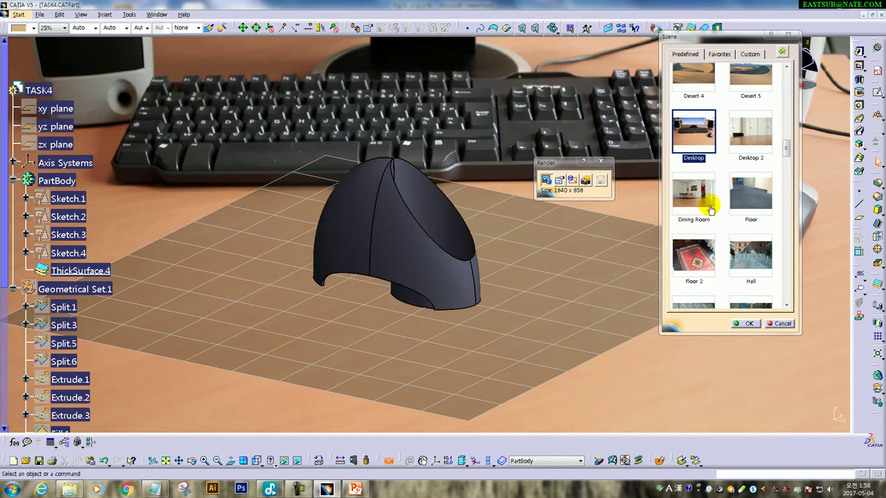
{"action": "left_click", "coordinate": [723, 54]}
{"action": "left_click", "coordinate": [744, 54]}
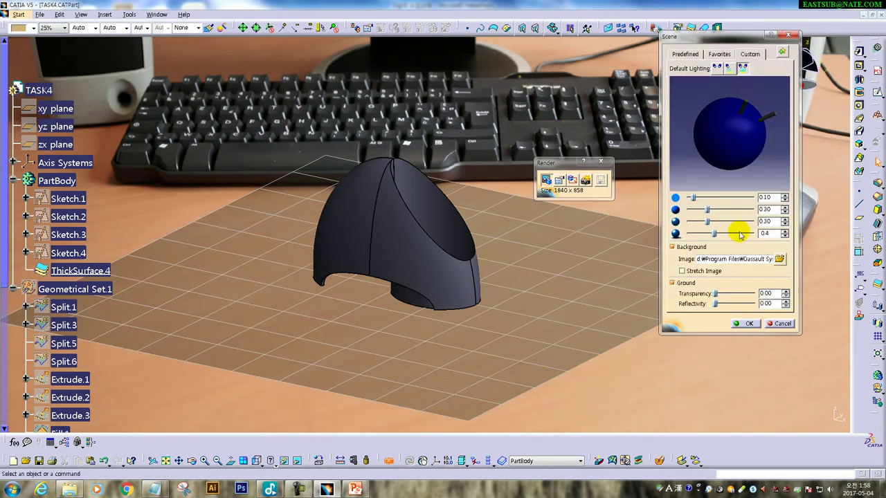
{"action": "left_click", "coordinate": [745, 323]}
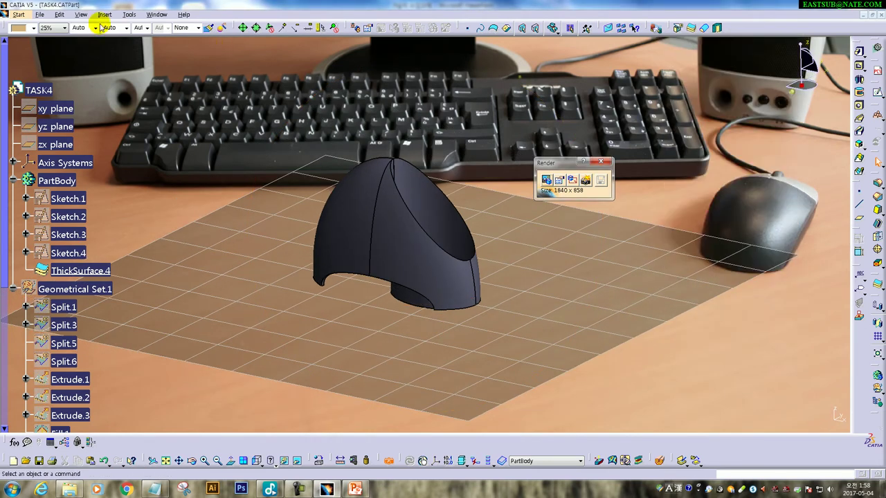
{"action": "left_click", "coordinate": [81, 14]}
{"action": "mouse_move", "coordinate": [101, 235]}
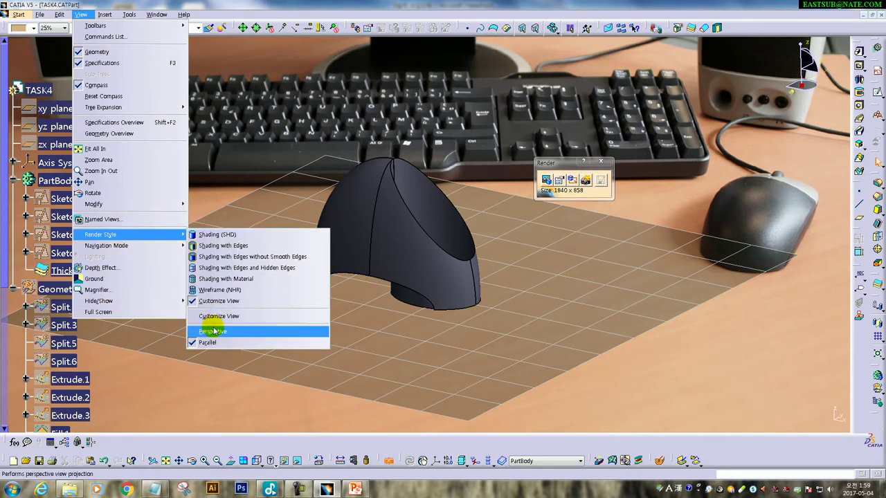
Switch the view to perspective and orbit the part to a new viewing angle
{"action": "left_click", "coordinate": [212, 331]}
{"action": "mouse_move", "coordinate": [212, 331]}
{"action": "middle_mouse_down"}
{"action": "mouse_move", "coordinate": [467, 328]}
{"action": "mouse_move", "coordinate": [450, 311]}
{"action": "mouse_move", "coordinate": [387, 290]}
{"action": "mouse_move", "coordinate": [403, 242]}
{"action": "mouse_move", "coordinate": [358, 282]}
{"action": "mouse_move", "coordinate": [455, 259]}
{"action": "mouse_move", "coordinate": [437, 276]}
{"action": "mouse_move", "coordinate": [421, 236]}
{"action": "mouse_move", "coordinate": [394, 279]}
{"action": "middle_mouse_up"}
{"action": "mouse_move", "coordinate": [311, 289]}
{"action": "middle_mouse_down"}
{"action": "mouse_move", "coordinate": [579, 267]}
{"action": "mouse_move", "coordinate": [398, 320]}
{"action": "mouse_move", "coordinate": [571, 261]}
{"action": "mouse_move", "coordinate": [267, 280]}
{"action": "mouse_move", "coordinate": [375, 303]}
{"action": "mouse_move", "coordinate": [433, 353]}
{"action": "mouse_move", "coordinate": [420, 301]}
{"action": "mouse_move", "coordinate": [429, 340]}
{"action": "mouse_move", "coordinate": [575, 330]}
{"action": "mouse_move", "coordinate": [307, 277]}
{"action": "middle_mouse_up"}
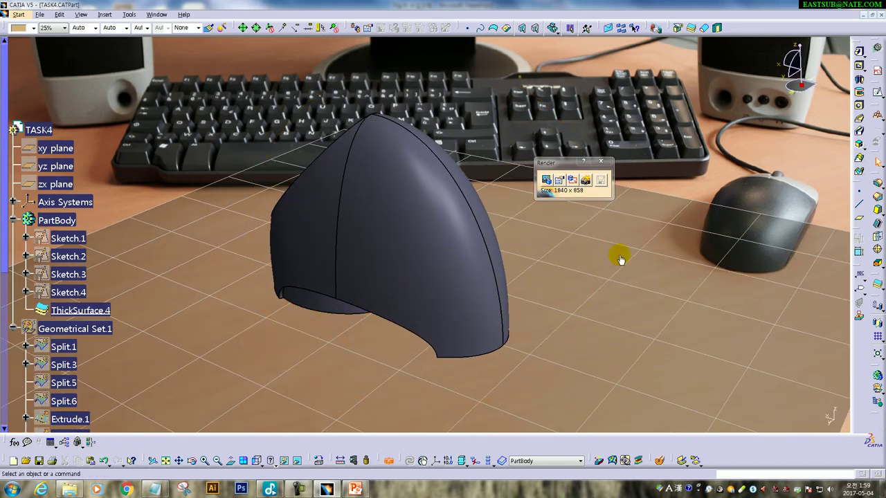
Frame a 1033 × 706 render area around the part and compute the photo-realistic render
{"action": "left_click", "coordinate": [572, 179]}
{"action": "left_click_drag", "start_coordinate": [154, 72], "coordinate": [629, 398]}
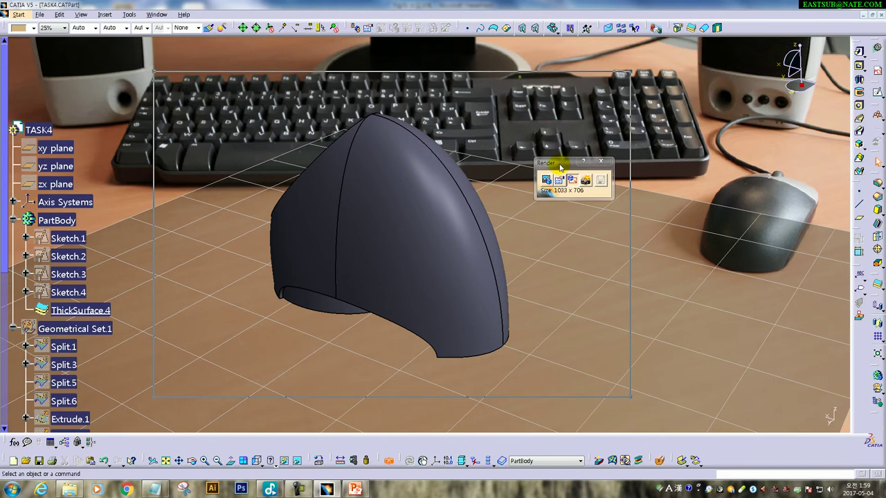
{"action": "left_click_drag", "start_coordinate": [559, 165], "coordinate": [701, 259]}
{"action": "left_click", "coordinate": [728, 276]}
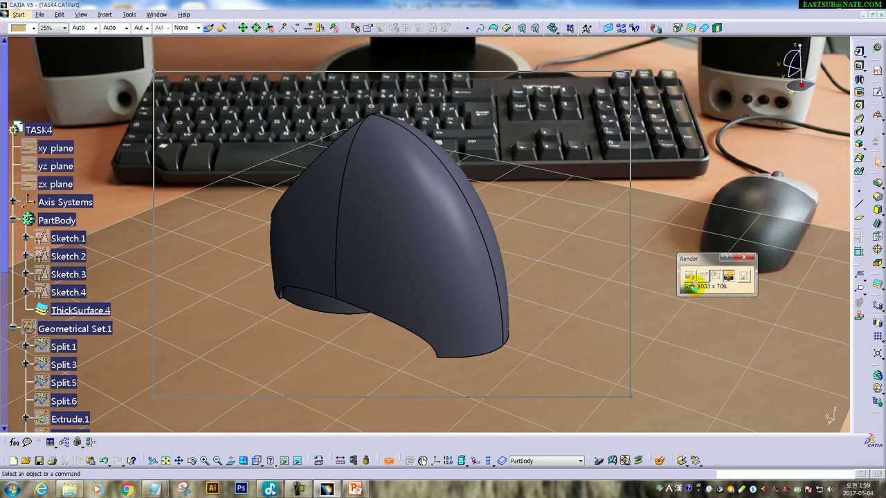
{"action": "left_click", "coordinate": [690, 280]}
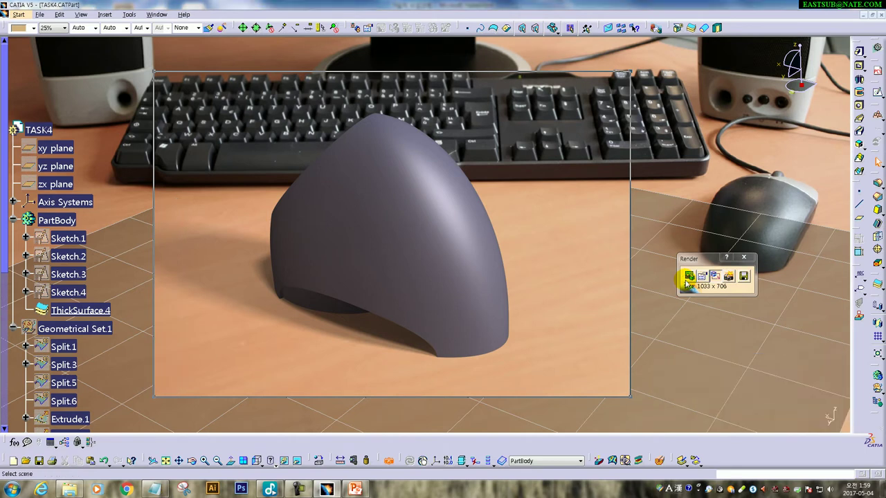
Save the rendered image to the Desktop as '11' in JPEG High Quality format
{"action": "left_click", "coordinate": [742, 275]}
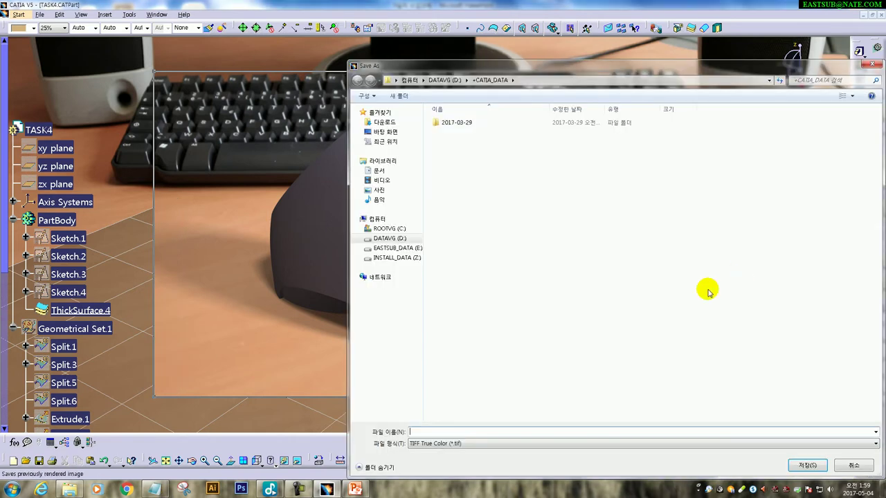
{"action": "left_click_drag", "start_coordinate": [427, 66], "coordinate": [273, 50]}
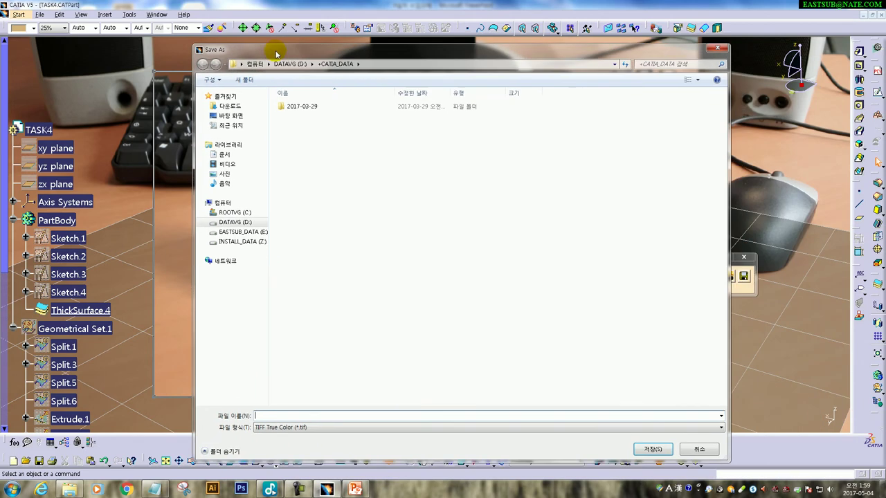
{"action": "left_click", "coordinate": [222, 115]}
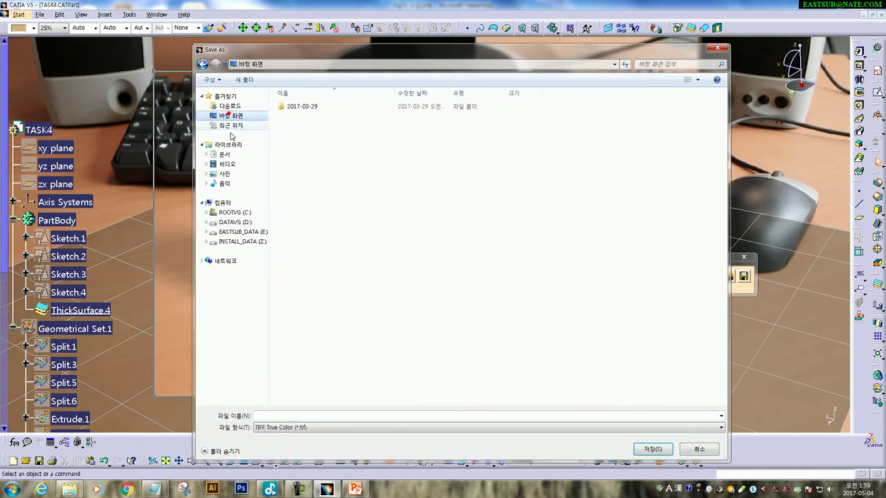
{"action": "left_click", "coordinate": [278, 415]}
{"action": "type", "text": "11"}
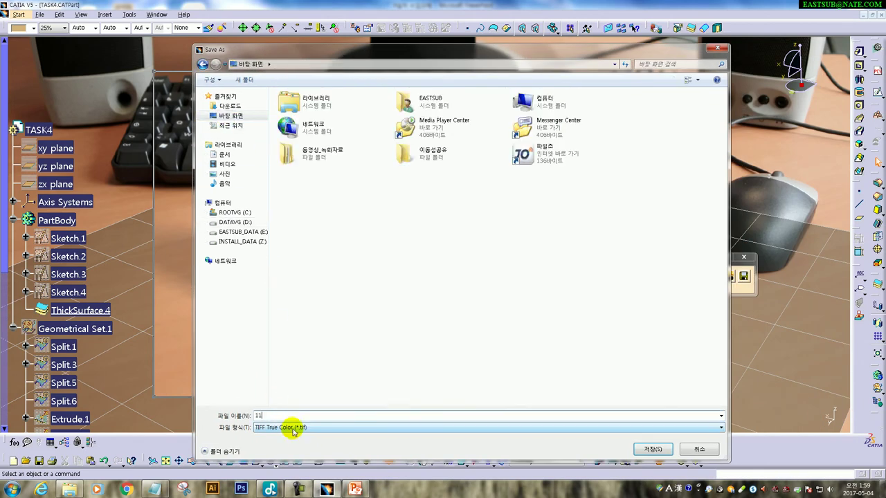
{"action": "left_click", "coordinate": [293, 427]}
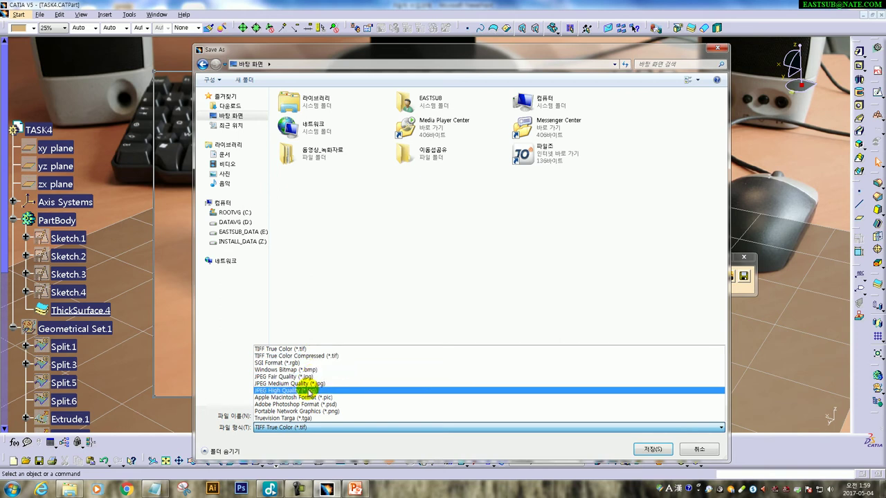
{"action": "left_click", "coordinate": [310, 391]}
{"action": "left_click", "coordinate": [652, 449]}
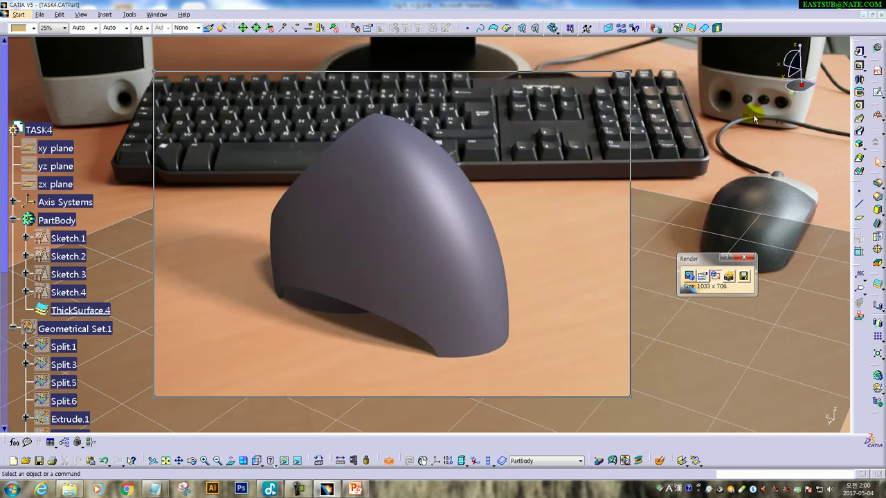
Return to normal shading and close the lecture notes without saving
{"action": "left_click", "coordinate": [744, 258]}
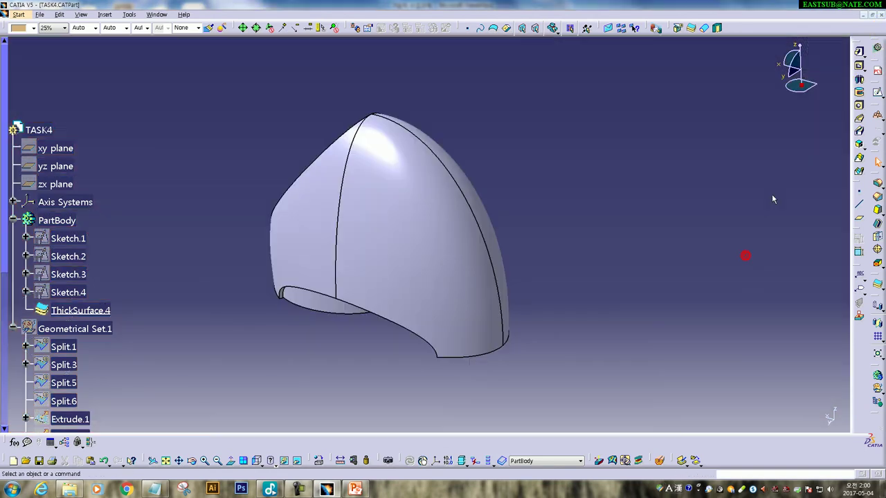
{"action": "left_click", "coordinate": [846, 7]}
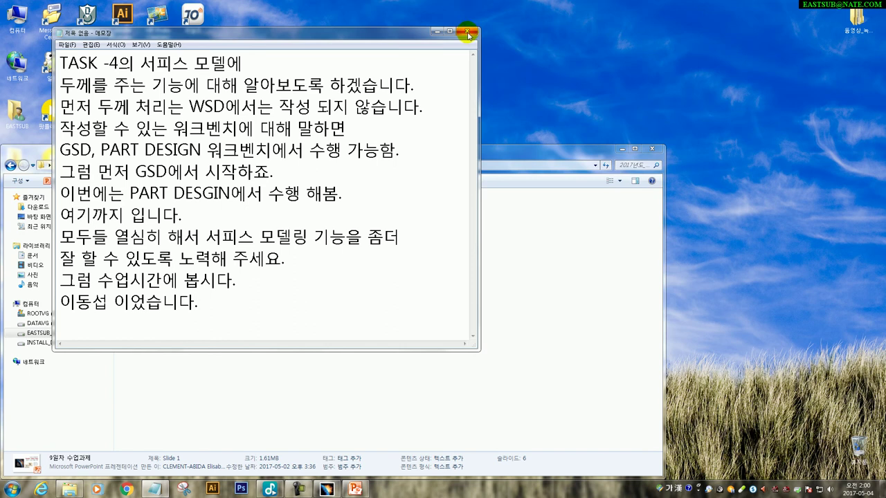
{"action": "left_click", "coordinate": [466, 31]}
{"action": "left_click", "coordinate": [452, 249]}
Close the folder window and open the saved 11.jpg render from the desktop
{"action": "left_click", "coordinate": [398, 304]}
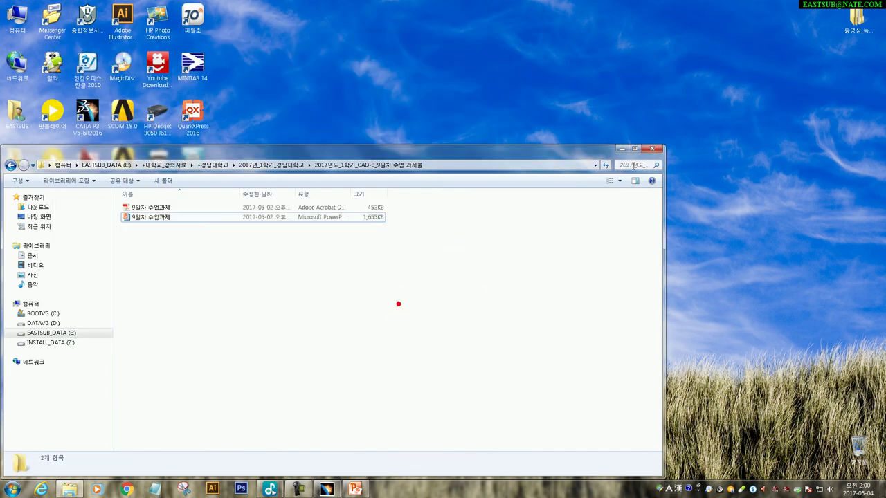
{"action": "left_click", "coordinate": [655, 150]}
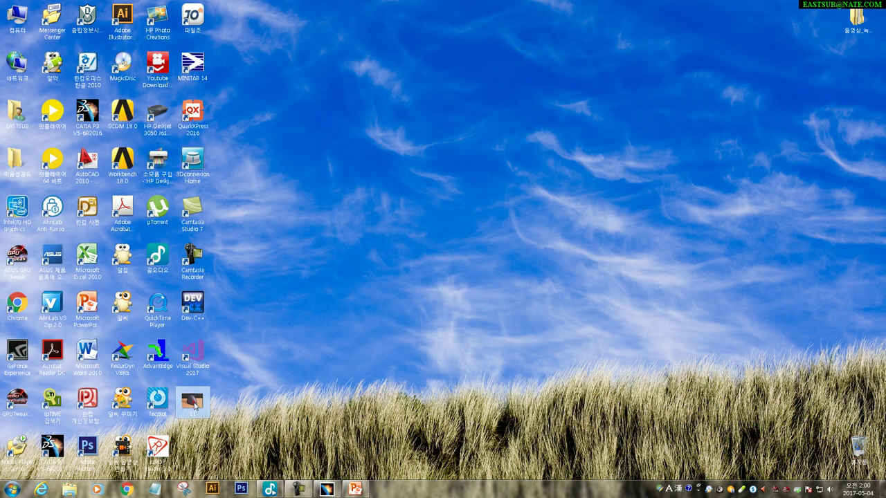
{"action": "left_click_drag", "start_coordinate": [194, 406], "coordinate": [248, 364]}
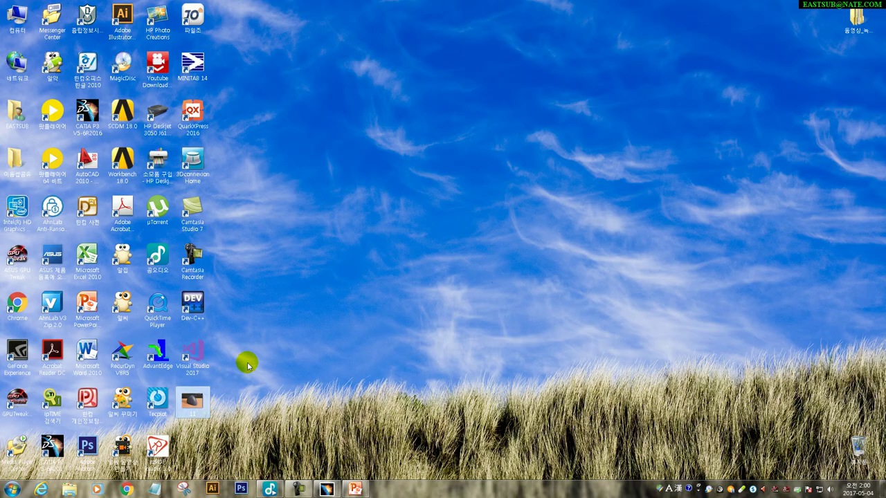